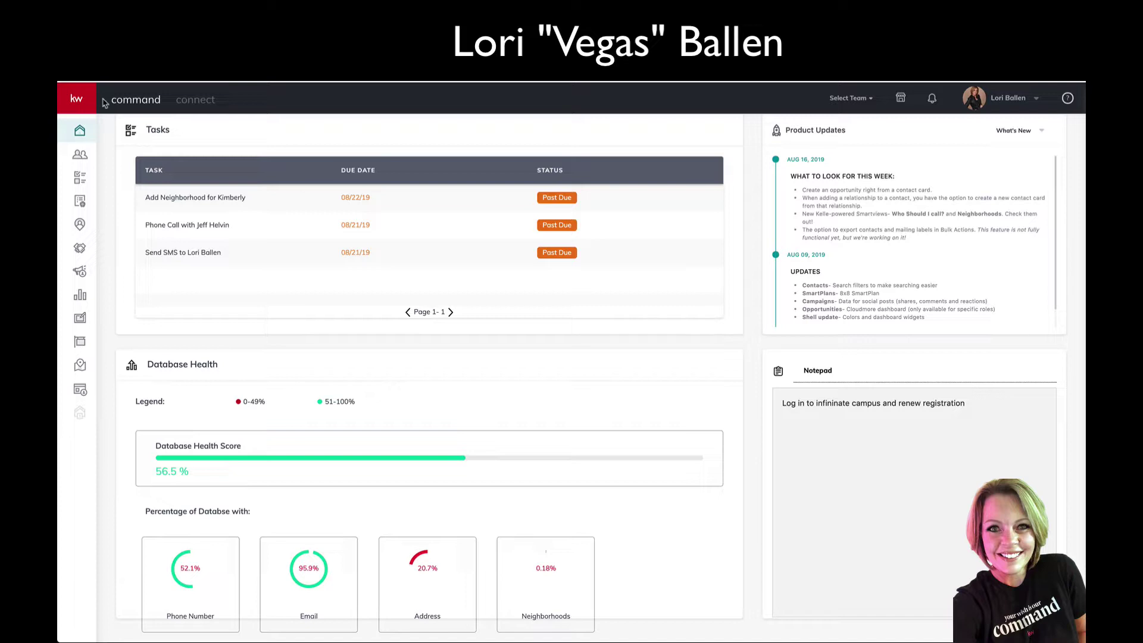
Step: Show the Contacts list (15322 contacts) from the left sidebar
{"action": "left_click", "coordinate": [80, 156]}
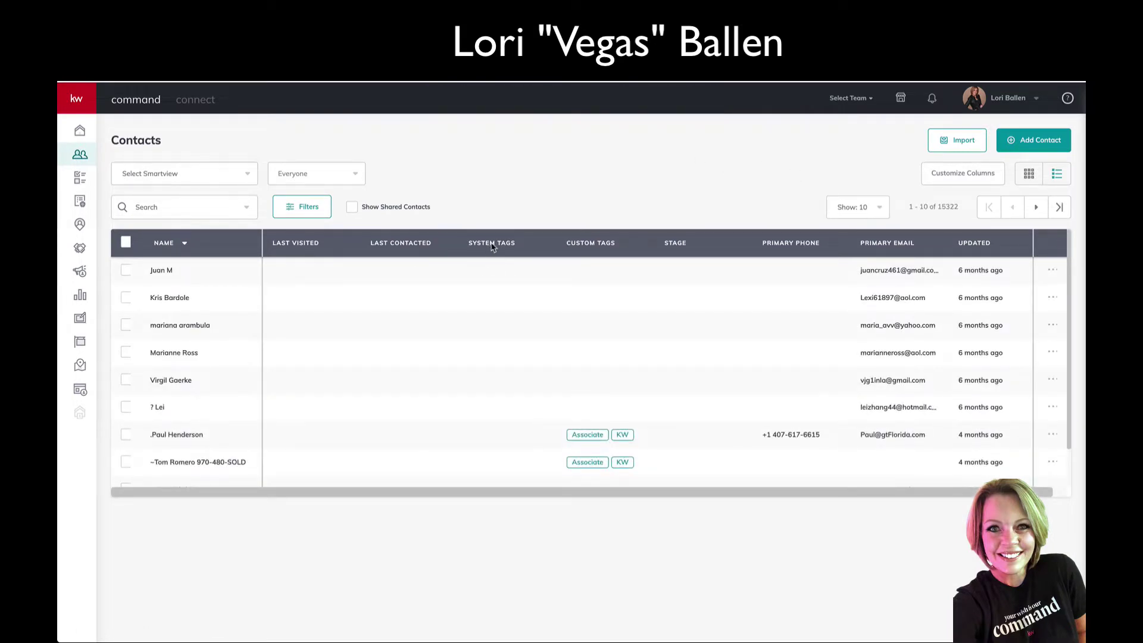
Step: Try sorting the contacts by Stage, Primary Phone and Primary Email
{"action": "left_click", "coordinate": [679, 251]}
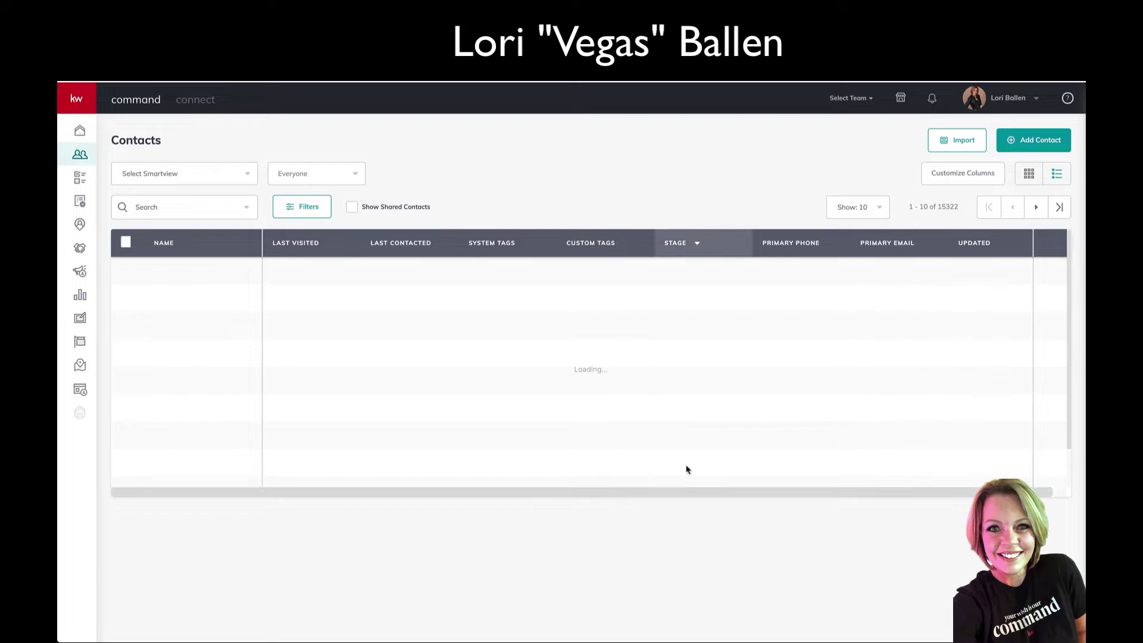
{"action": "left_click", "coordinate": [801, 250]}
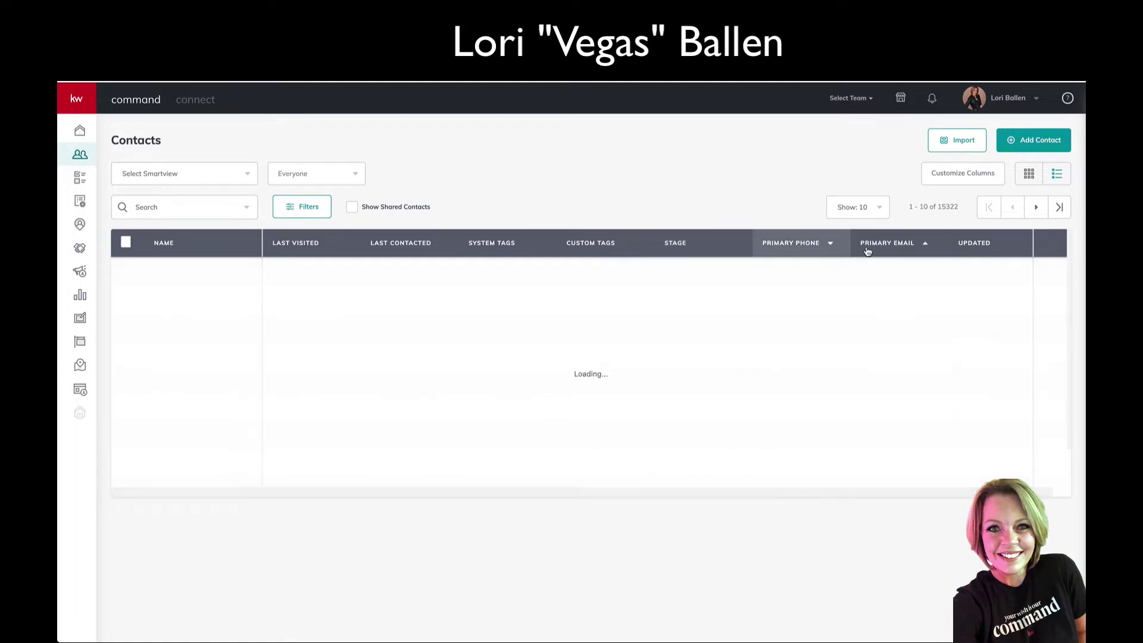
{"action": "left_click", "coordinate": [880, 253]}
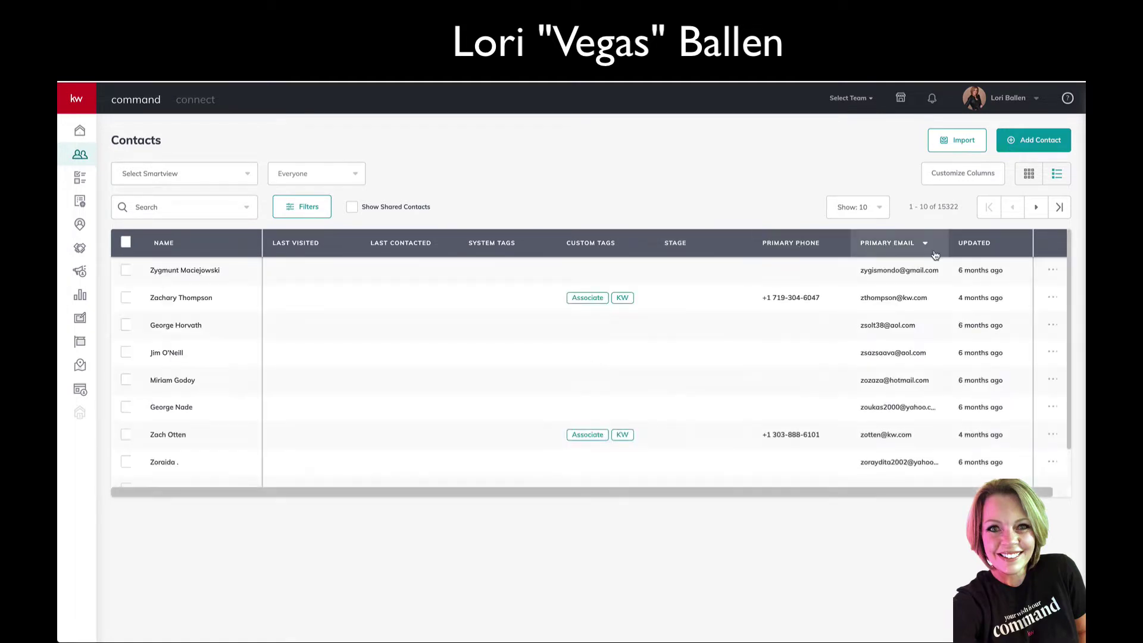
{"action": "left_click", "coordinate": [902, 254]}
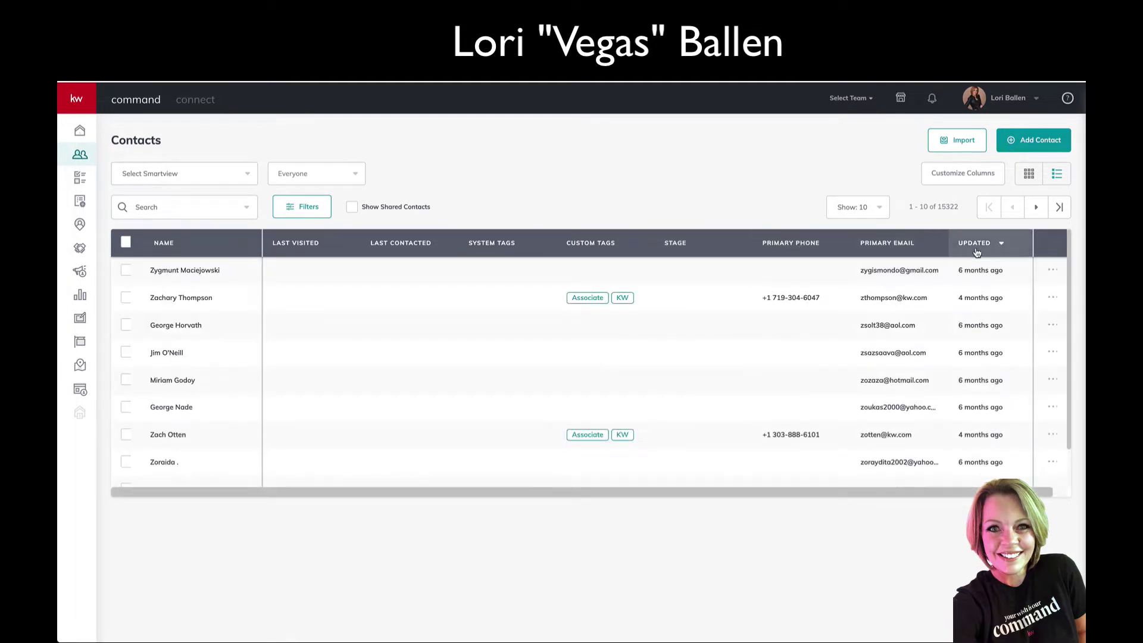
{"action": "left_click", "coordinate": [900, 255]}
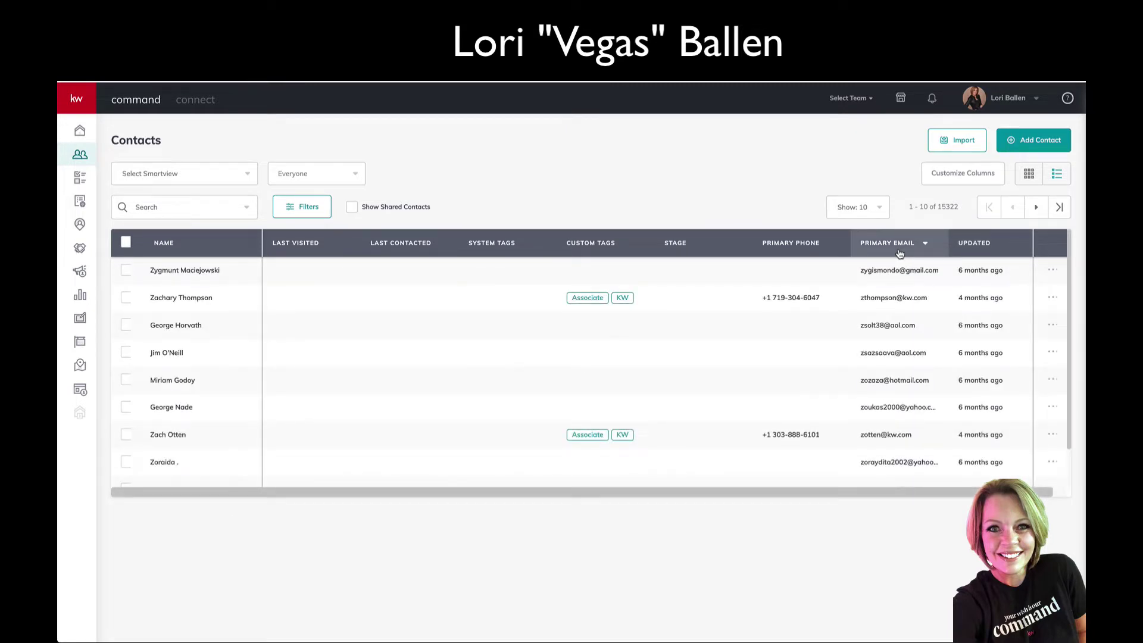
Step: Sort contacts by Primary Phone ascending, phoneless first, and bring up the Filter panel
{"action": "left_click", "coordinate": [798, 248]}
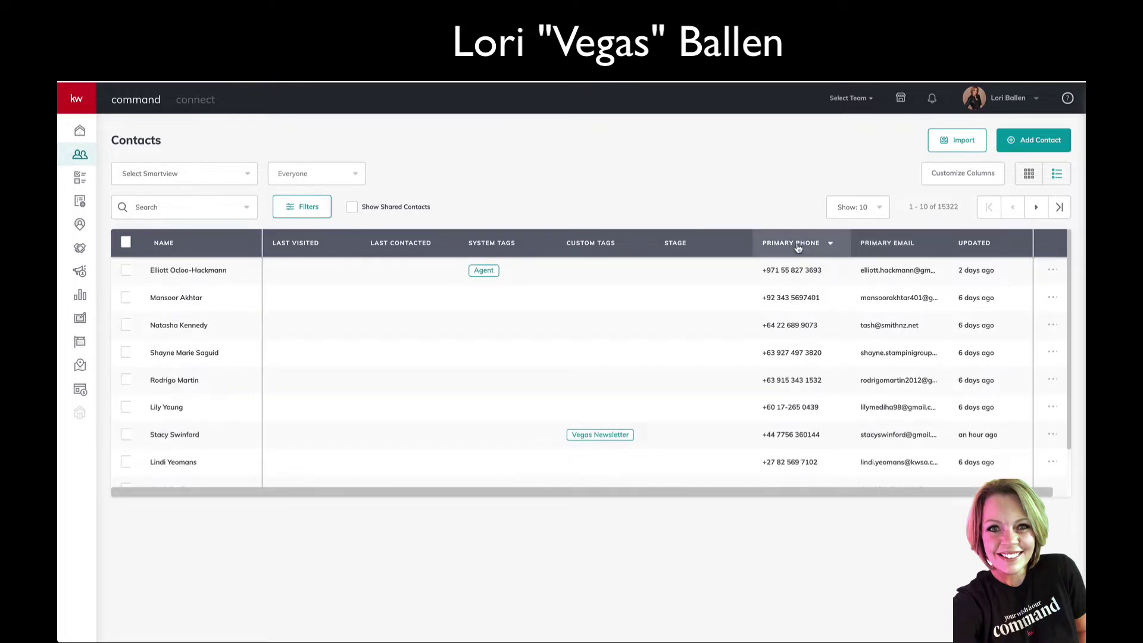
{"action": "left_click", "coordinate": [798, 248]}
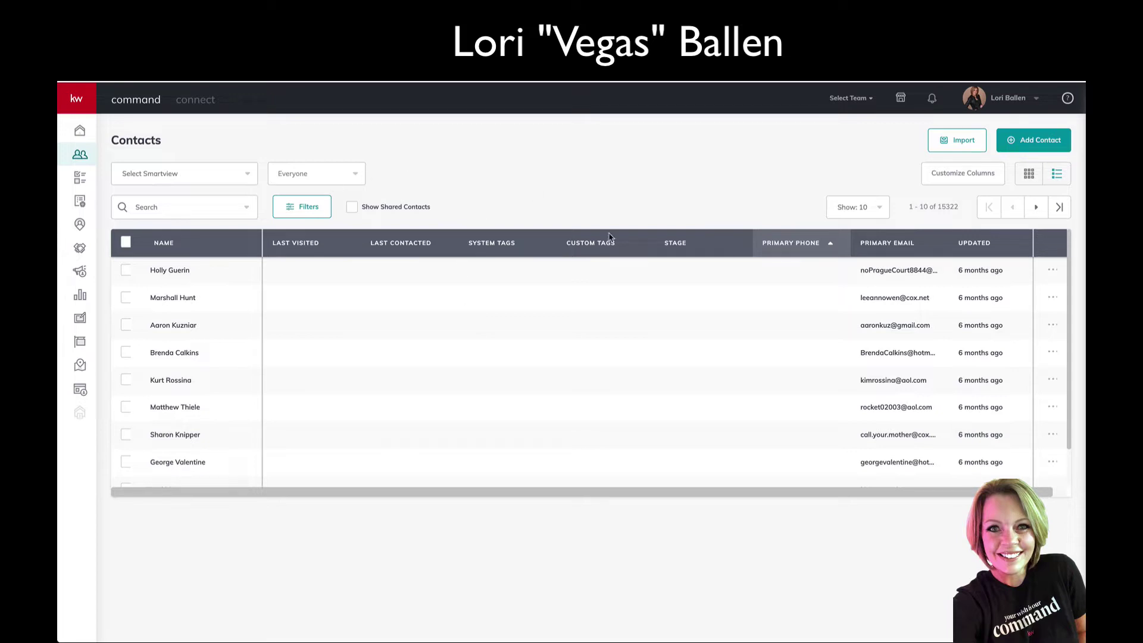
{"action": "left_click", "coordinate": [309, 210]}
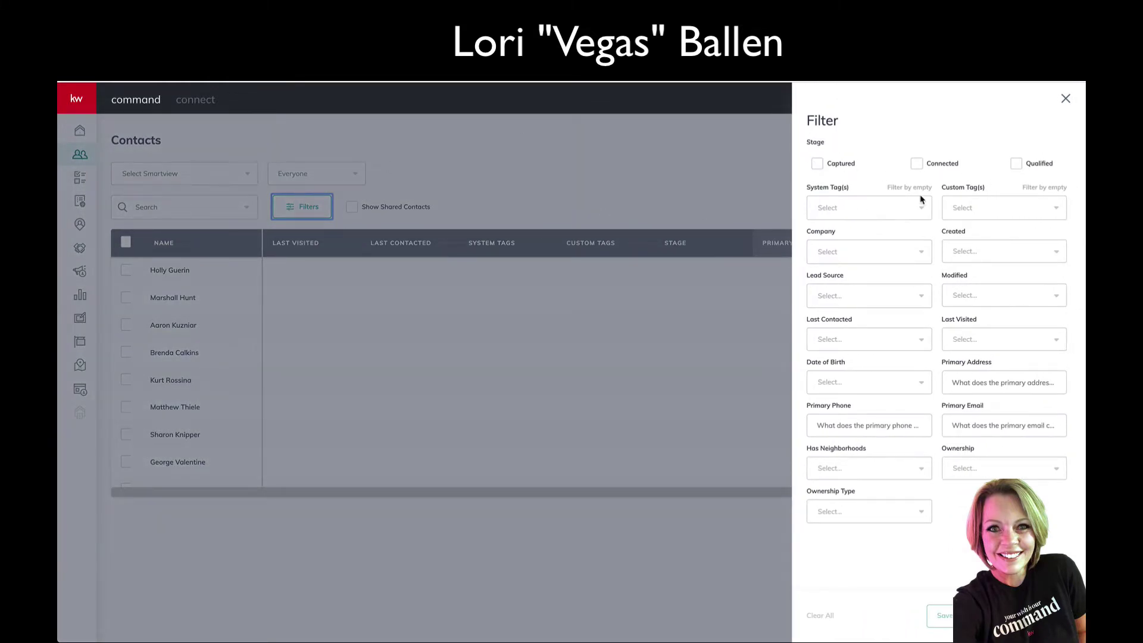
{"action": "left_click", "coordinate": [821, 170]}
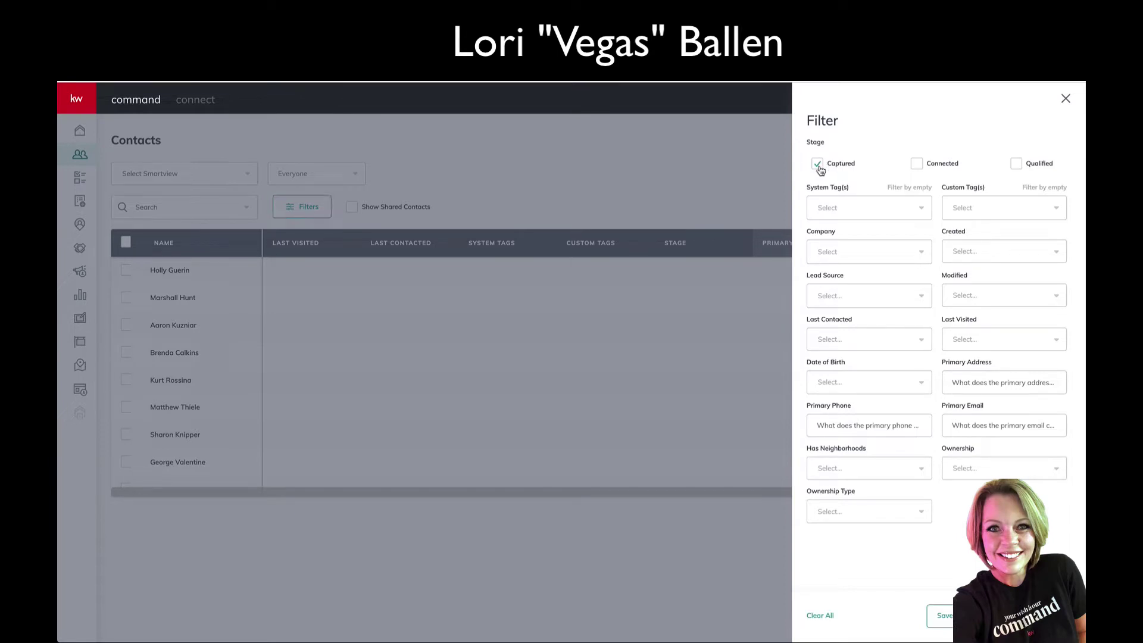
{"action": "left_click", "coordinate": [820, 170]}
{"action": "left_click", "coordinate": [922, 170]}
{"action": "left_click", "coordinate": [922, 170]}
{"action": "left_click", "coordinate": [1016, 169]}
{"action": "left_click", "coordinate": [1016, 170]}
{"action": "left_click", "coordinate": [846, 209]}
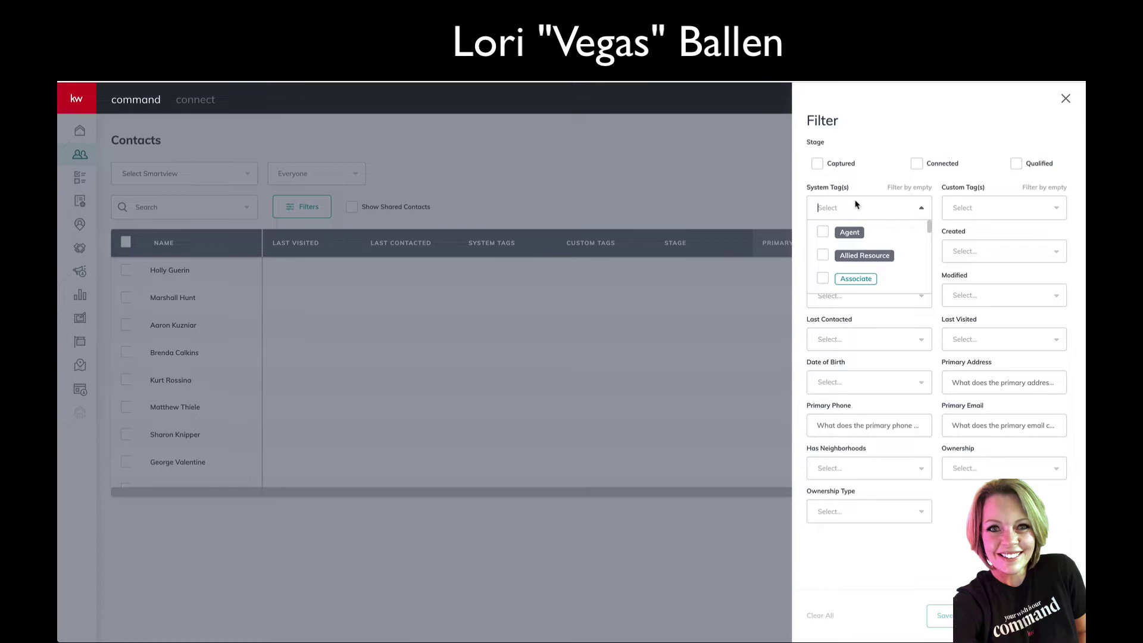
{"action": "scroll", "coordinate": [845, 262], "scroll_direction": "down", "scroll_amount": 3}
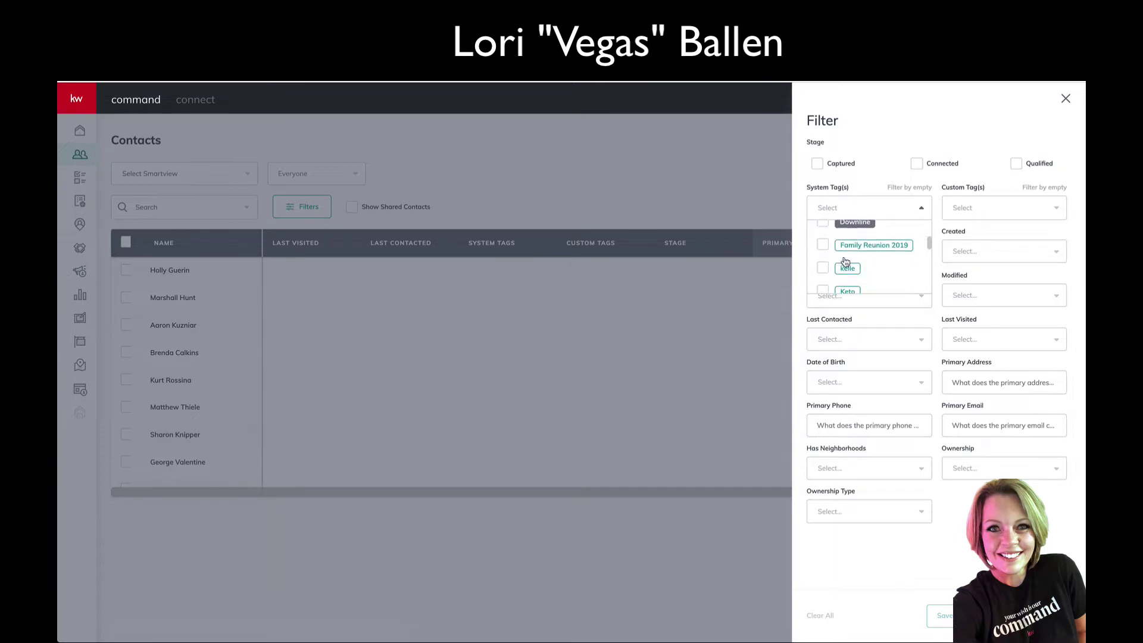
{"action": "scroll", "coordinate": [845, 262], "scroll_direction": "down", "scroll_amount": 2}
{"action": "left_click", "coordinate": [886, 156]}
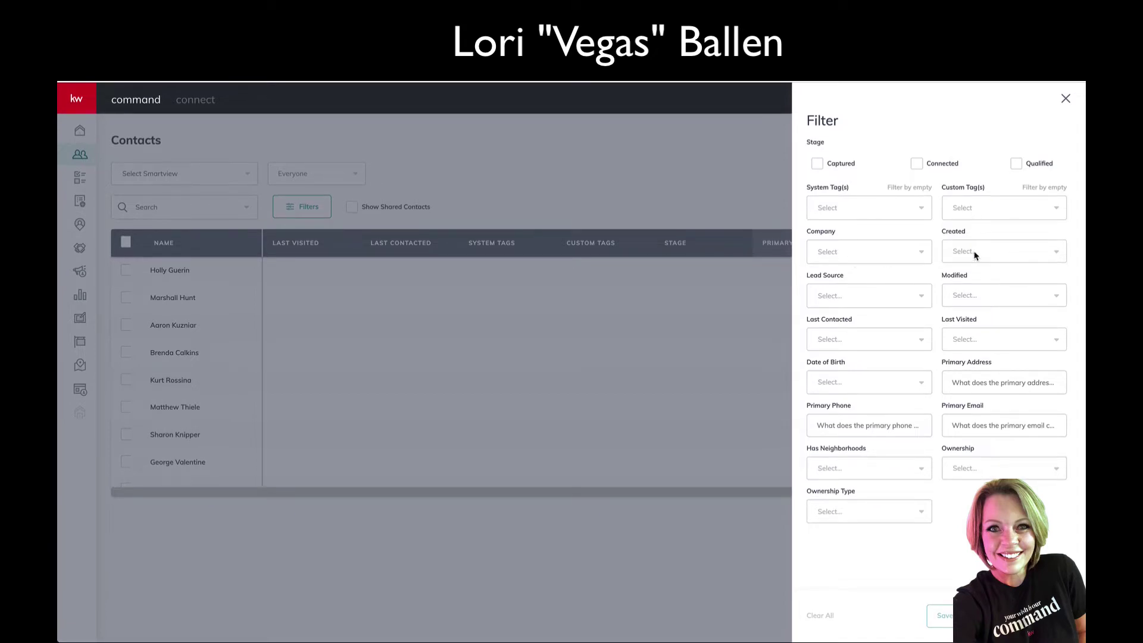
{"action": "left_click", "coordinate": [1013, 252]}
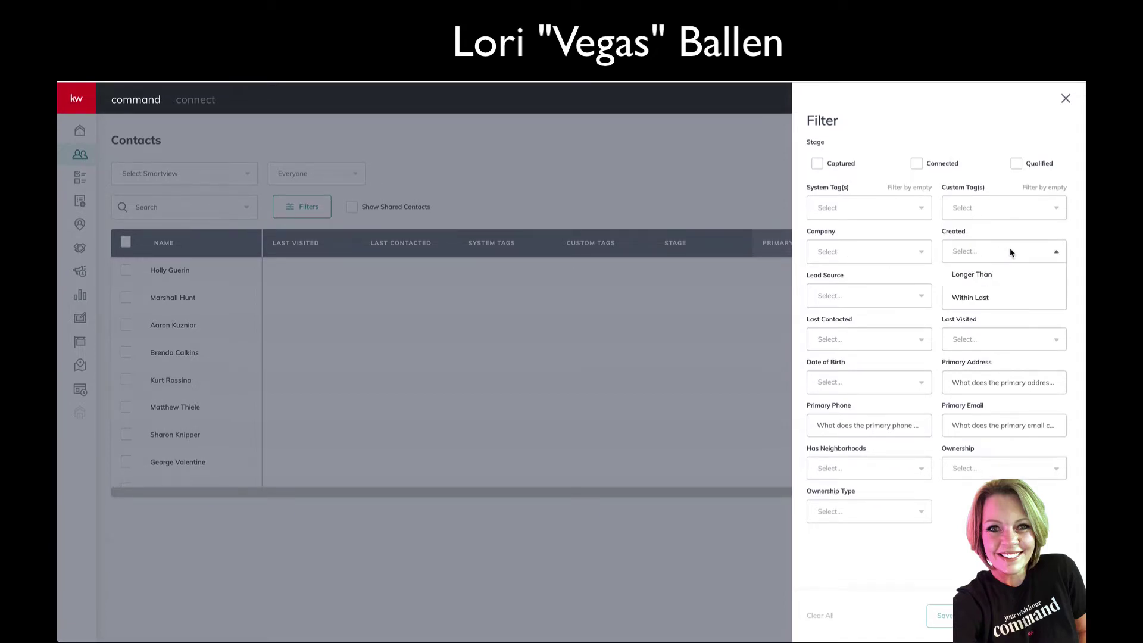
{"action": "left_click", "coordinate": [987, 280]}
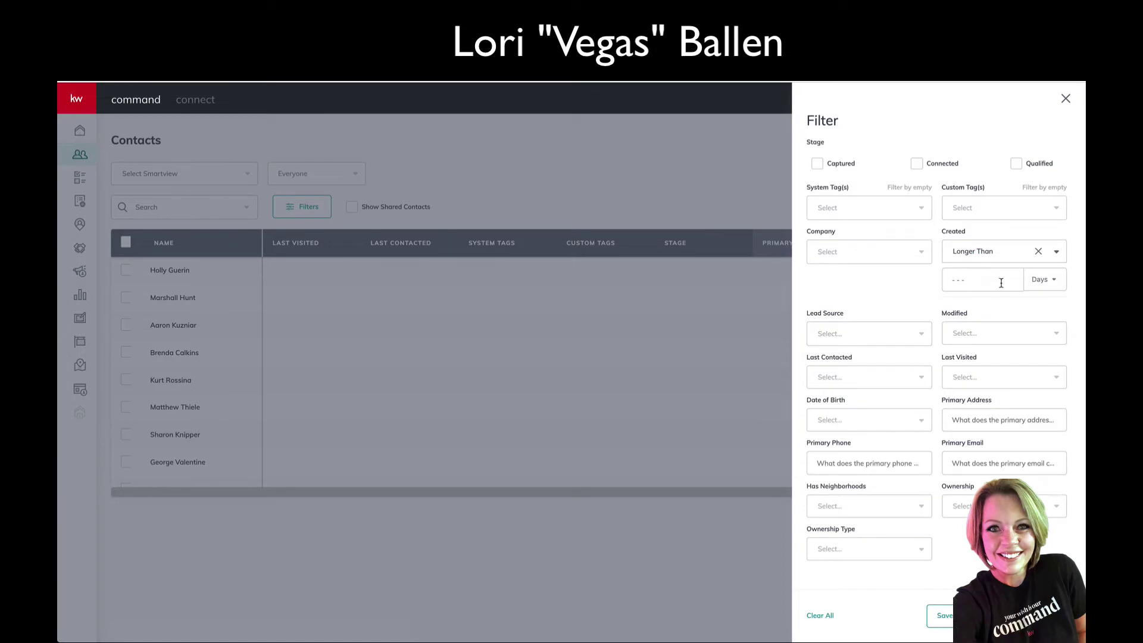
{"action": "left_click", "coordinate": [1038, 251]}
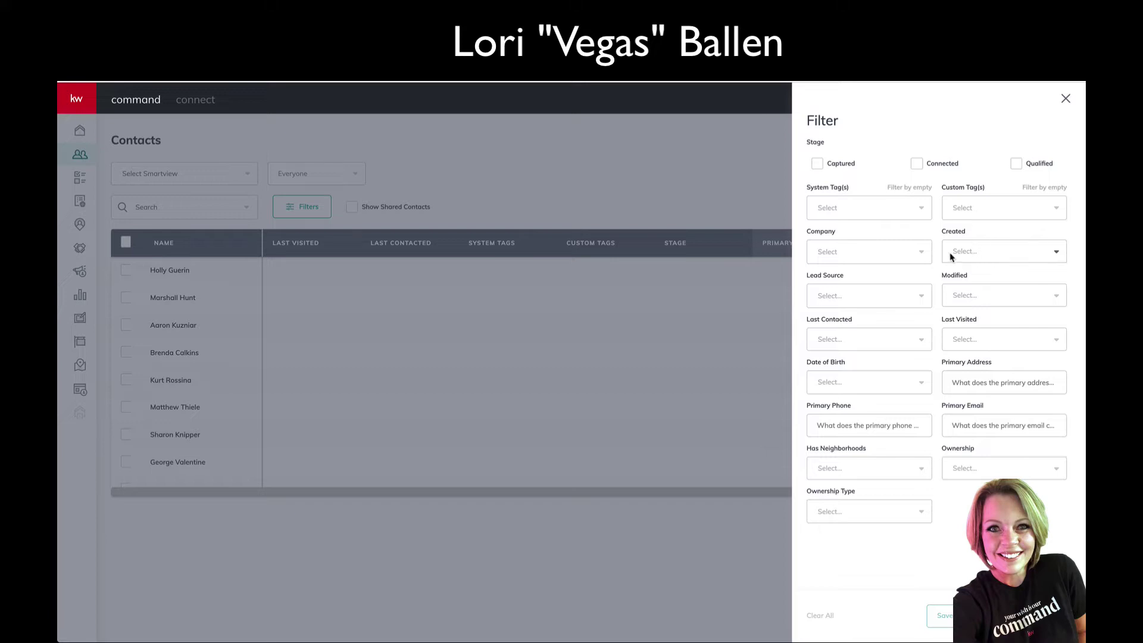
{"action": "left_click", "coordinate": [831, 295]}
{"action": "scroll", "coordinate": [835, 369], "scroll_direction": "down", "scroll_amount": 3}
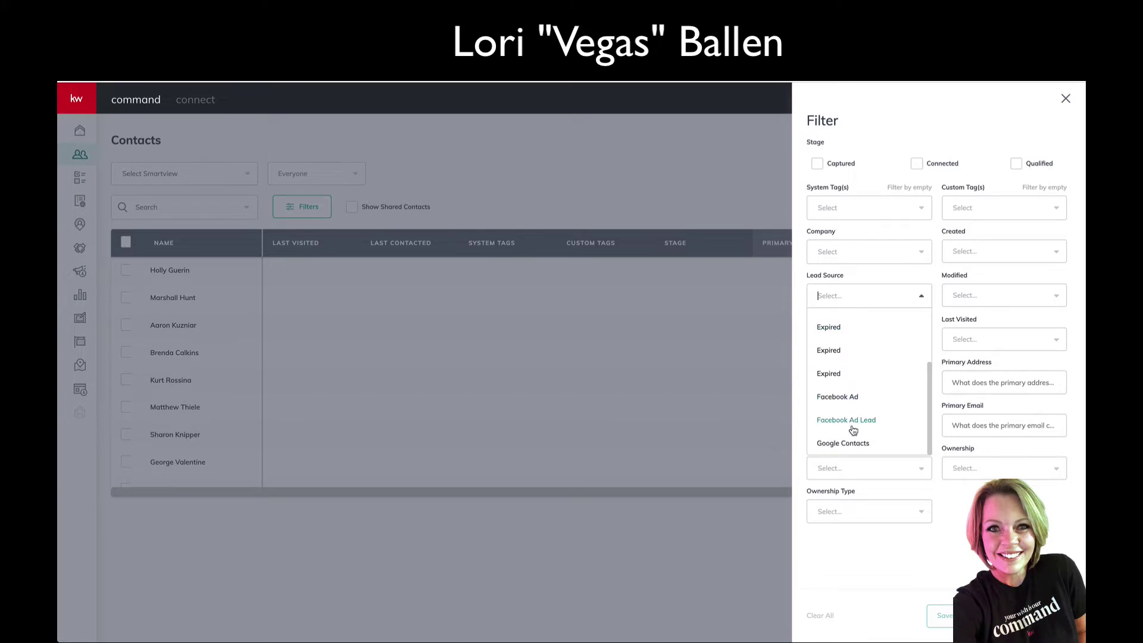
{"action": "scroll", "coordinate": [870, 406], "scroll_direction": "up", "scroll_amount": 3}
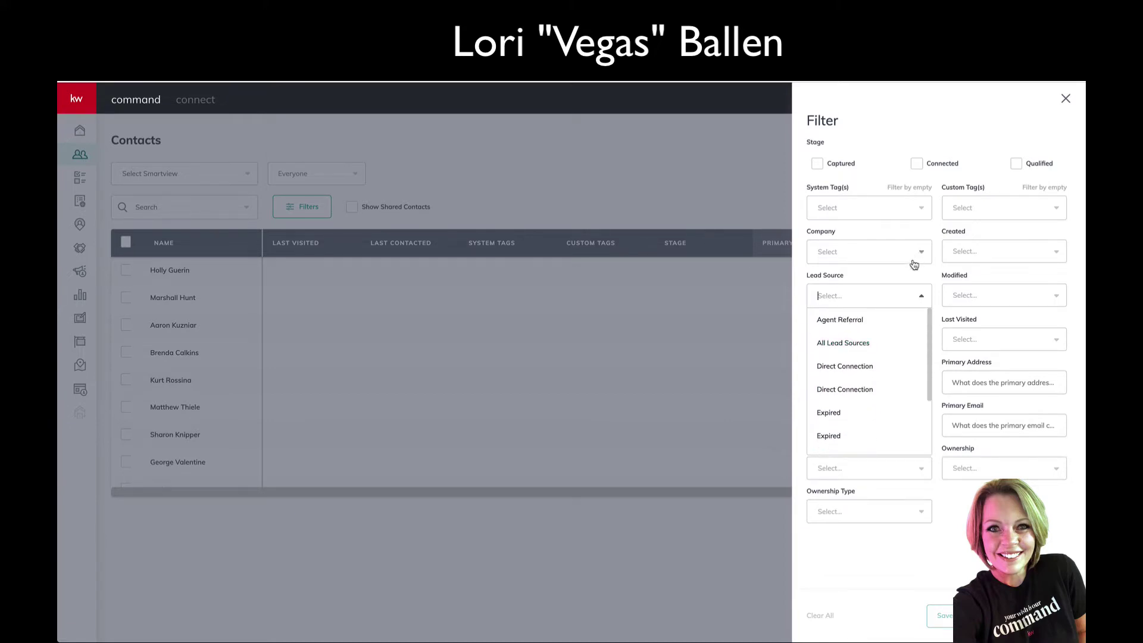
{"action": "left_click", "coordinate": [927, 284]}
{"action": "left_click", "coordinate": [967, 298]}
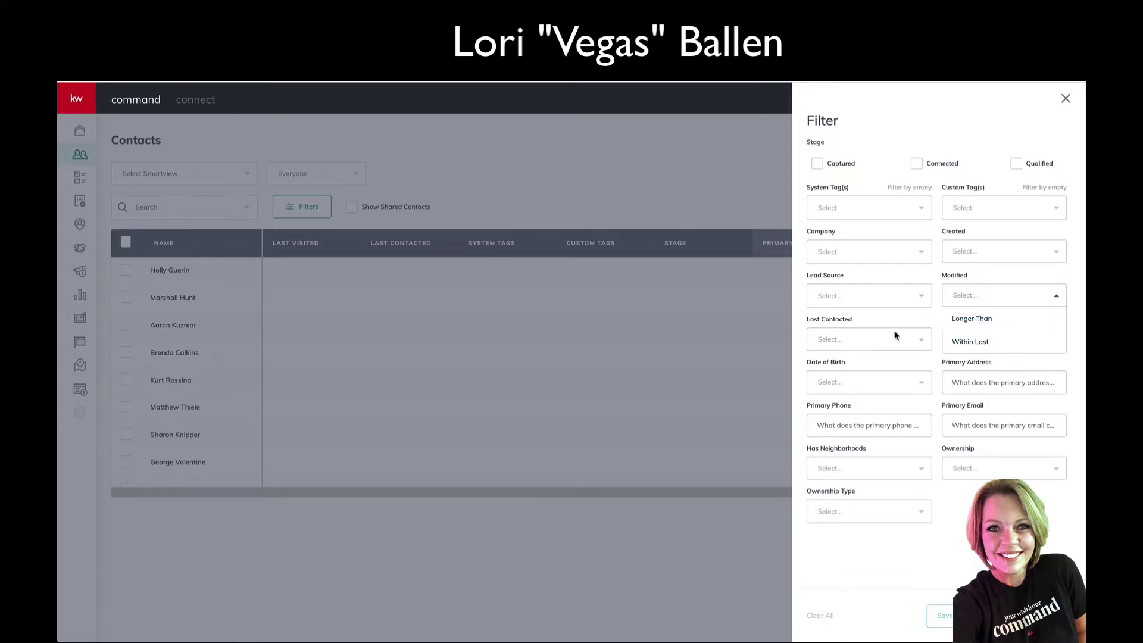
Step: Leave Modified unset and list the Last Contacted choices, Longer Than and Within Last
{"action": "left_click", "coordinate": [954, 301]}
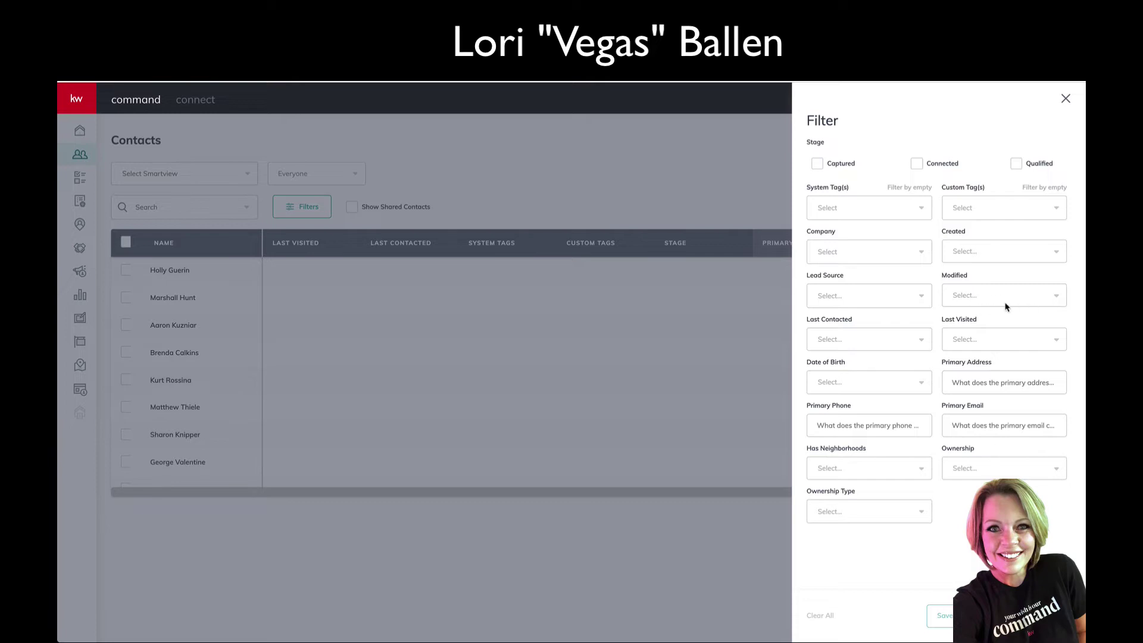
{"action": "left_click", "coordinate": [842, 342]}
Step: Leave Last Visited unset and set the Date of Birth filter to Within Next days
{"action": "left_click", "coordinate": [981, 340]}
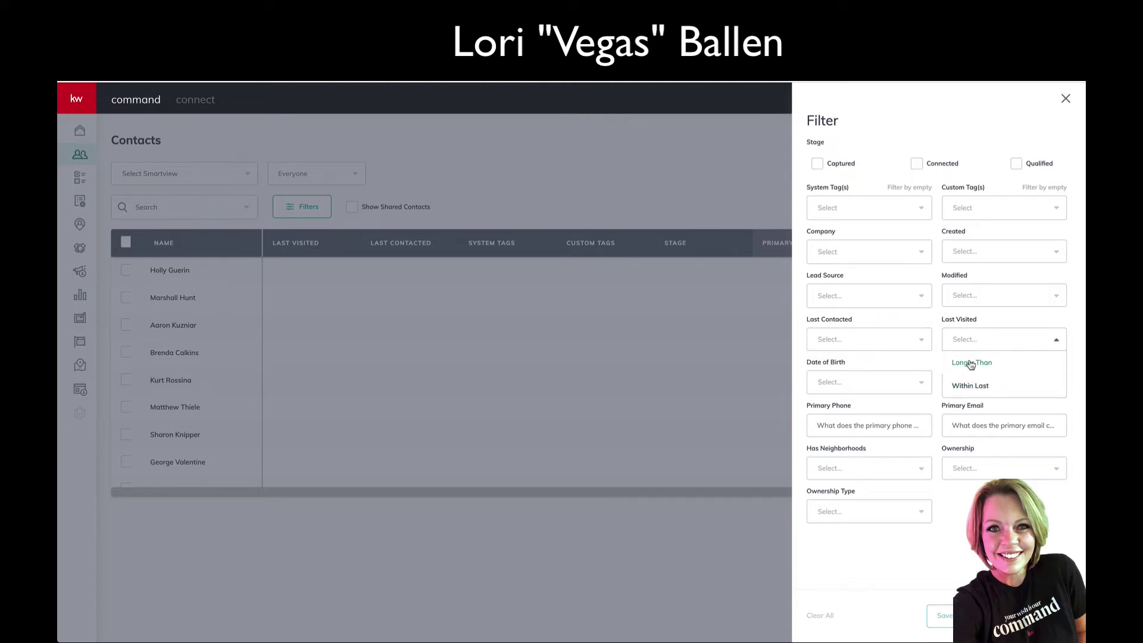
{"action": "left_click", "coordinate": [973, 338]}
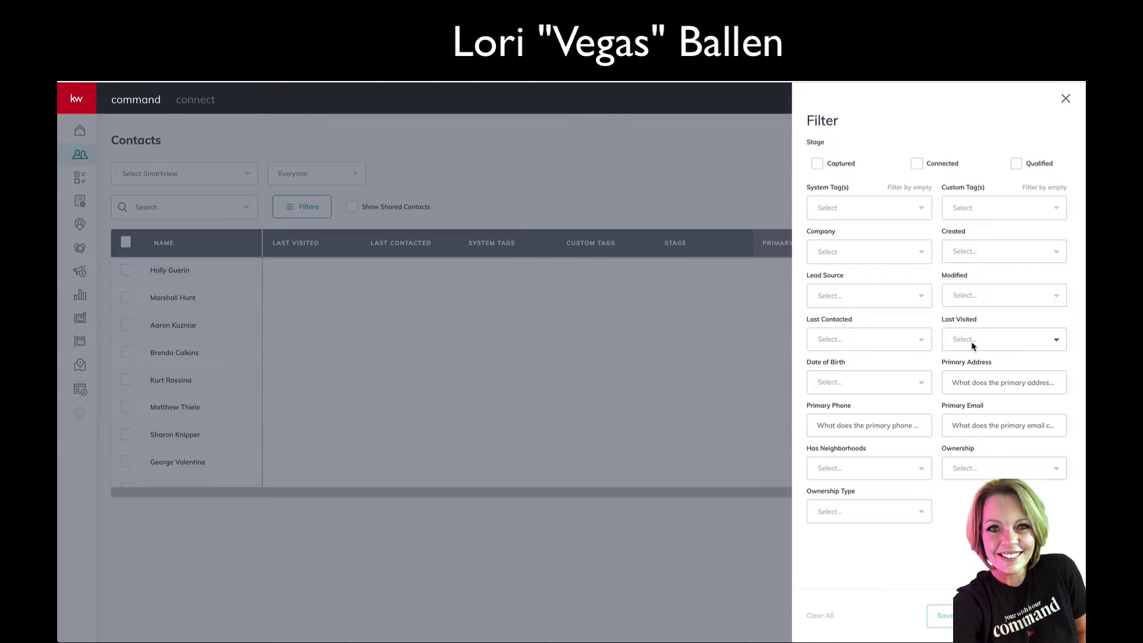
{"action": "left_click", "coordinate": [974, 344]}
{"action": "left_click", "coordinate": [985, 343]}
{"action": "left_click", "coordinate": [846, 388]}
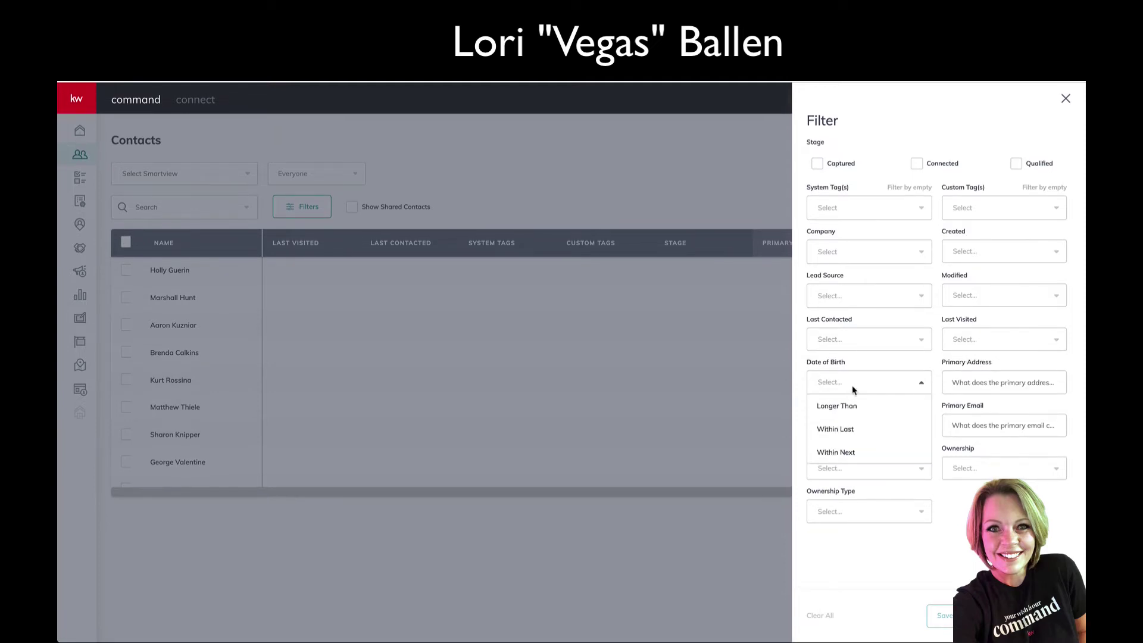
{"action": "left_click", "coordinate": [841, 453]}
{"action": "left_click", "coordinate": [856, 415]}
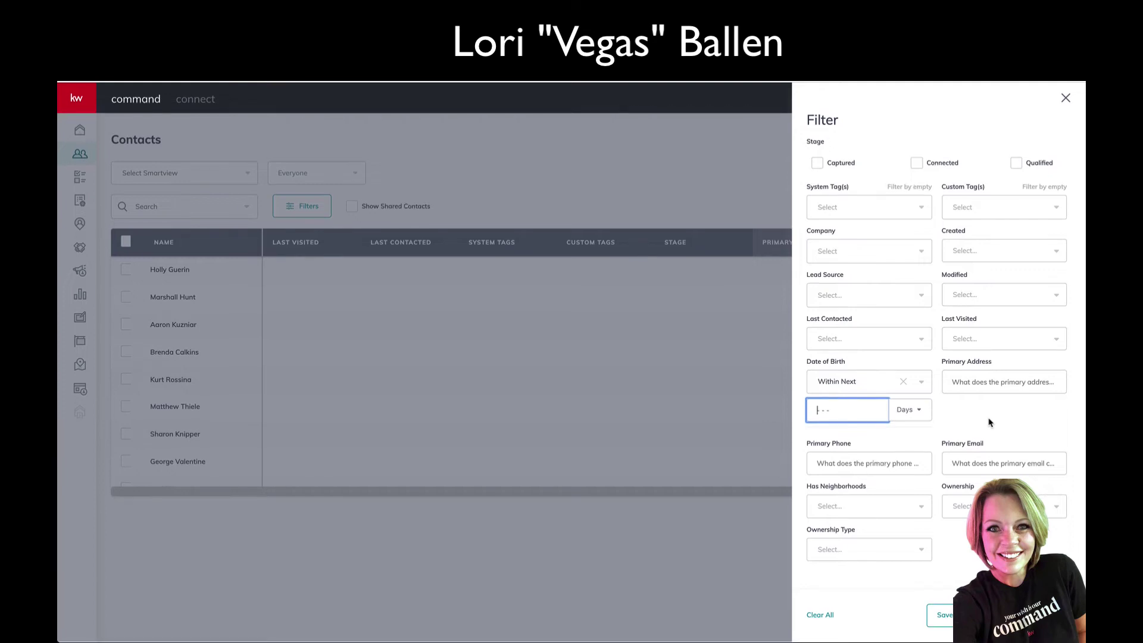
Step: Set the Has Neighborhoods filter to No
{"action": "left_click", "coordinate": [868, 467]}
{"action": "left_click", "coordinate": [1009, 466]}
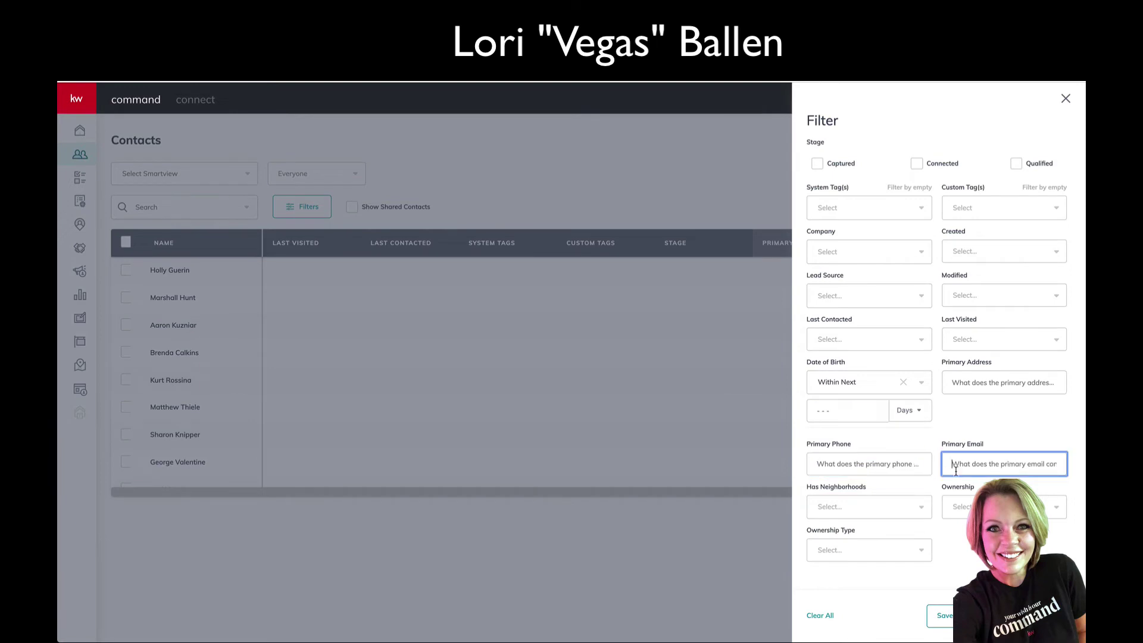
{"action": "left_click", "coordinate": [865, 506]}
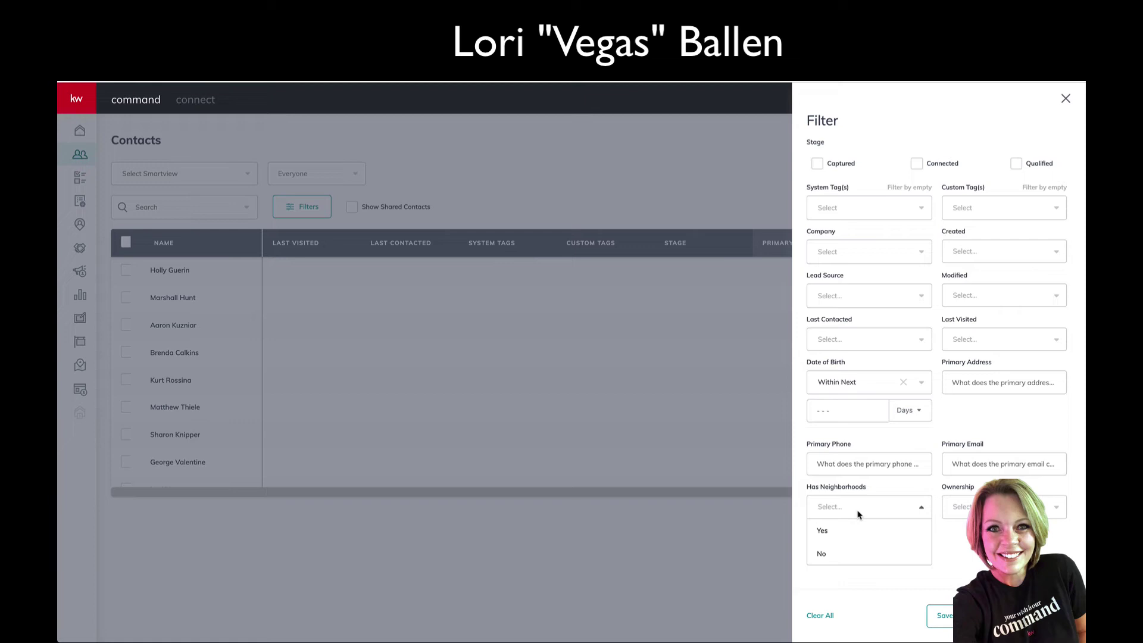
{"action": "left_click", "coordinate": [827, 552]}
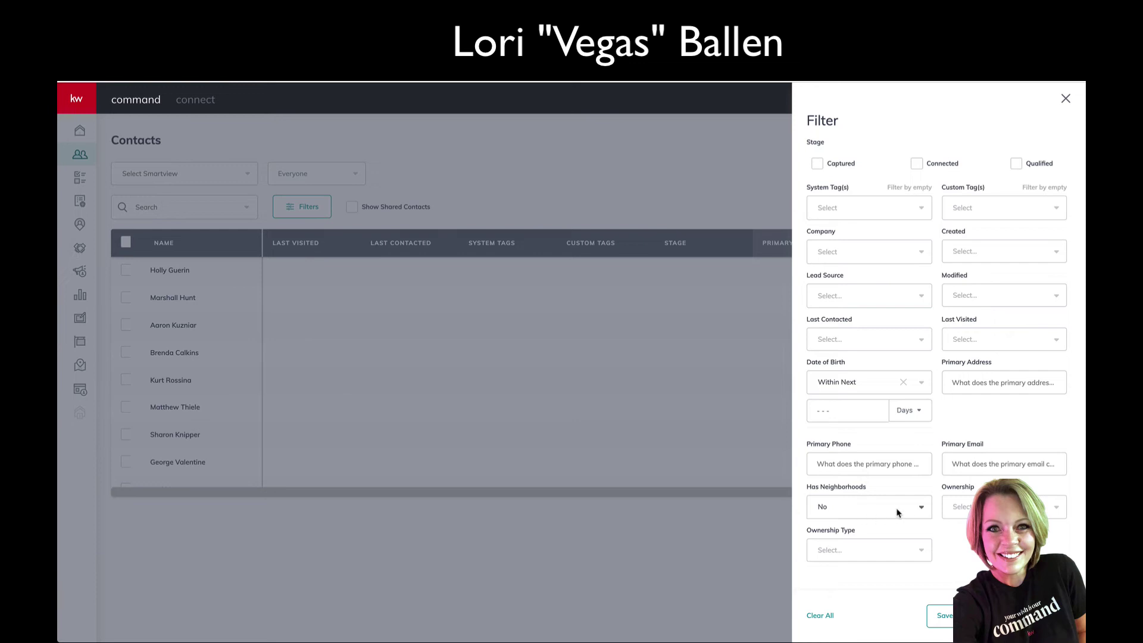
{"action": "left_click", "coordinate": [1008, 384]}
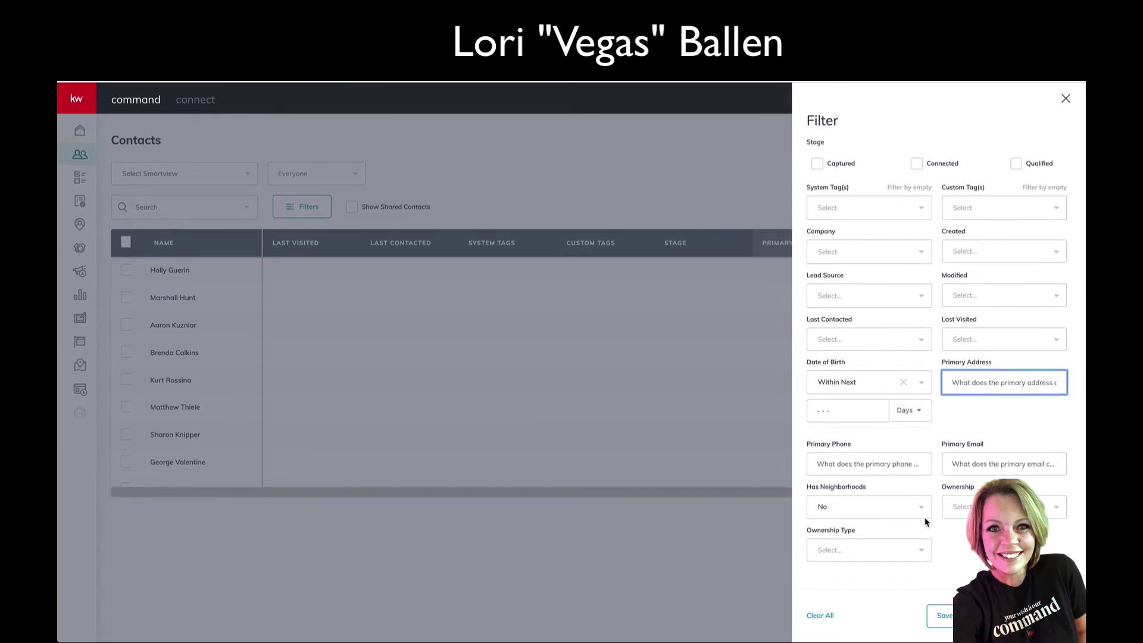
Step: Set Ownership to Shared, leave Ownership Type unset, and close the Filter panel
{"action": "left_click", "coordinate": [1012, 507]}
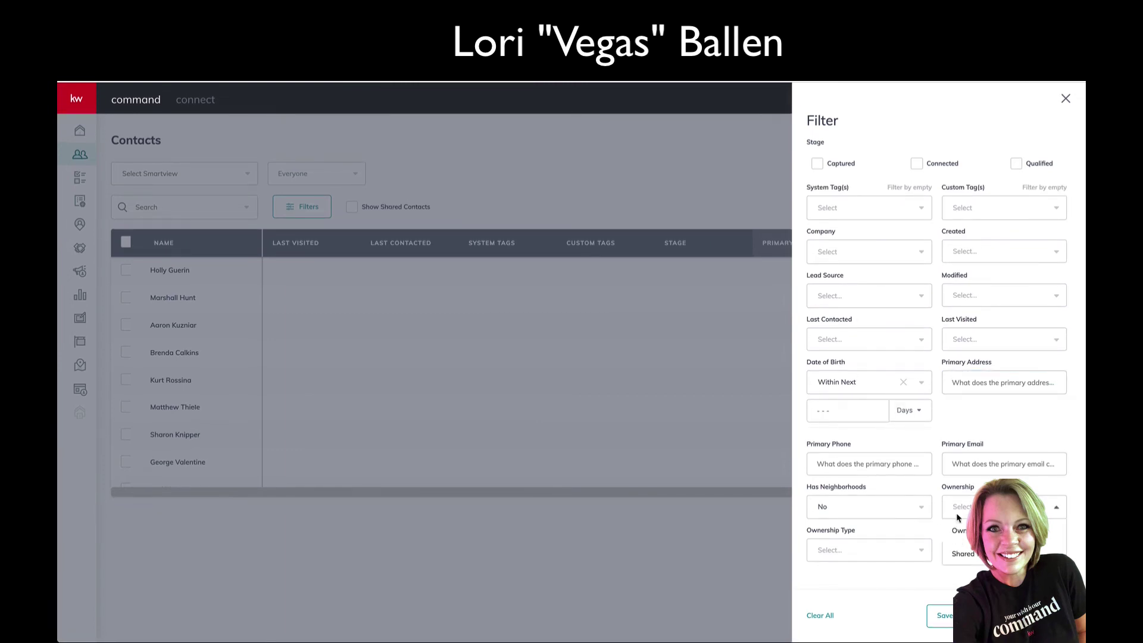
{"action": "left_click", "coordinate": [964, 555]}
{"action": "left_click", "coordinate": [863, 547]}
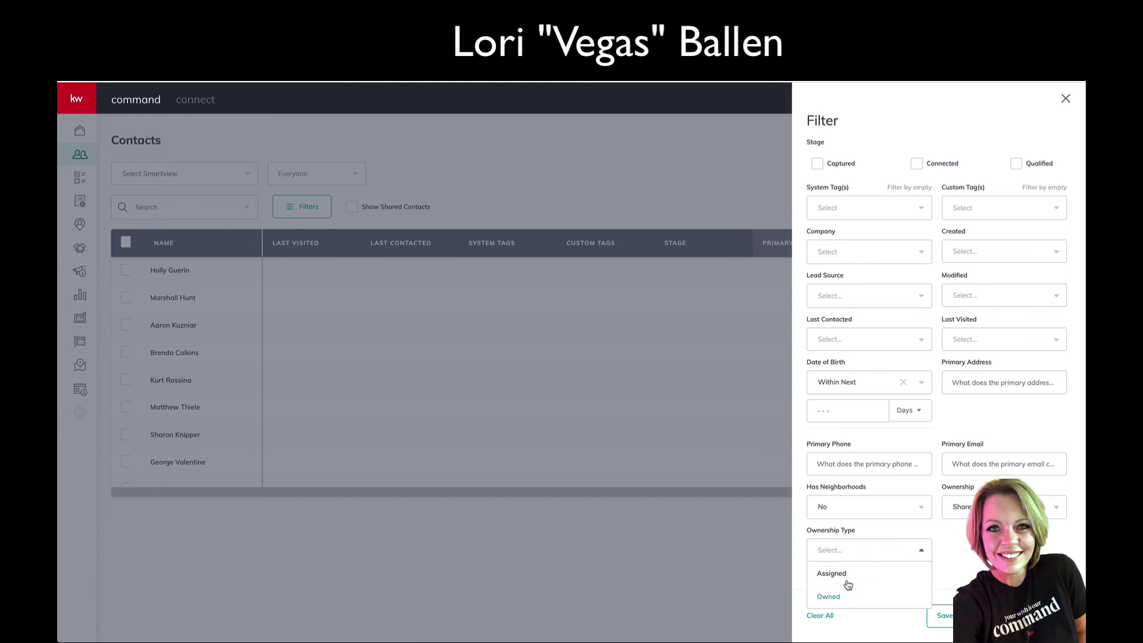
{"action": "key", "text": "Escape"}
{"action": "left_click", "coordinate": [1065, 99]}
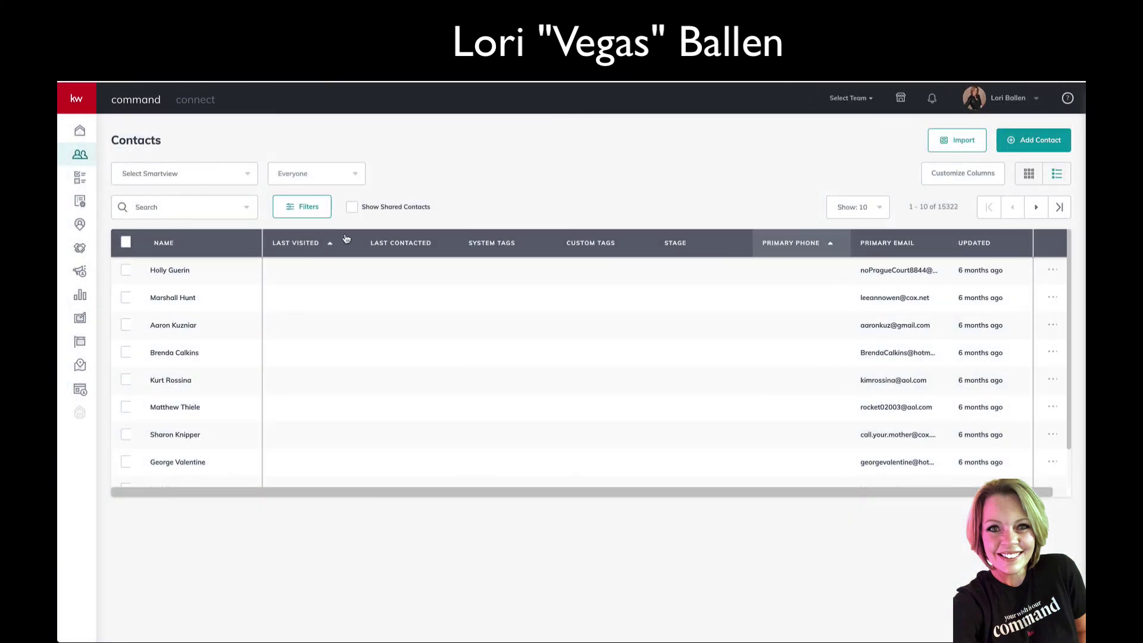
Step: Hide all columns except Name, Primary Email and Primary Address, and apply the change
{"action": "left_click", "coordinate": [959, 174]}
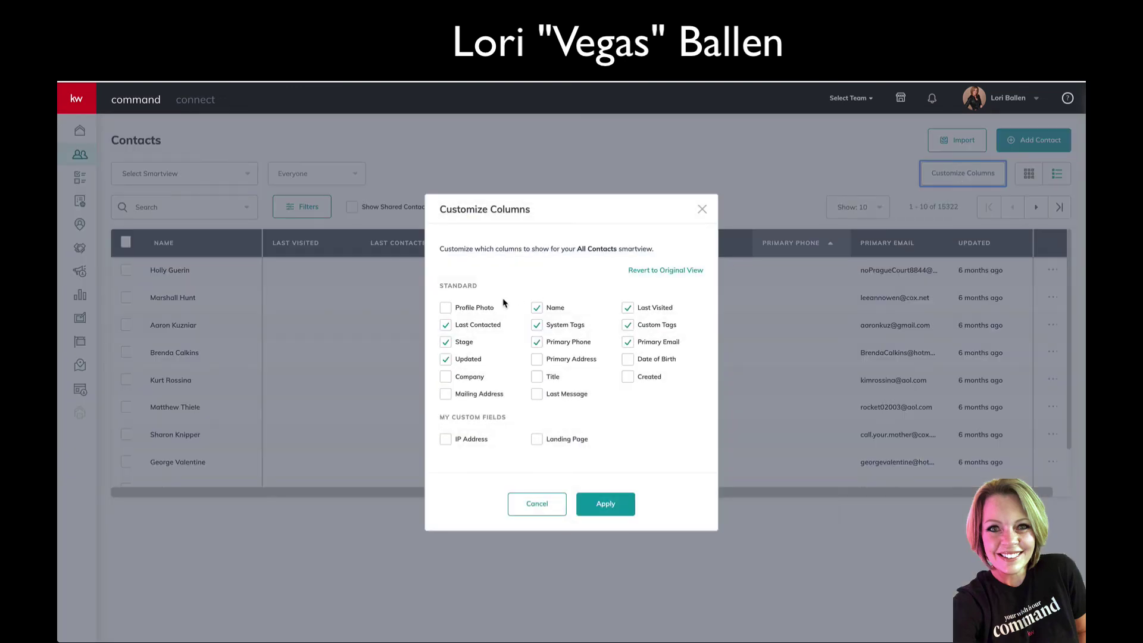
{"action": "left_click", "coordinate": [446, 325]}
{"action": "left_click", "coordinate": [446, 342]}
{"action": "left_click", "coordinate": [446, 362]}
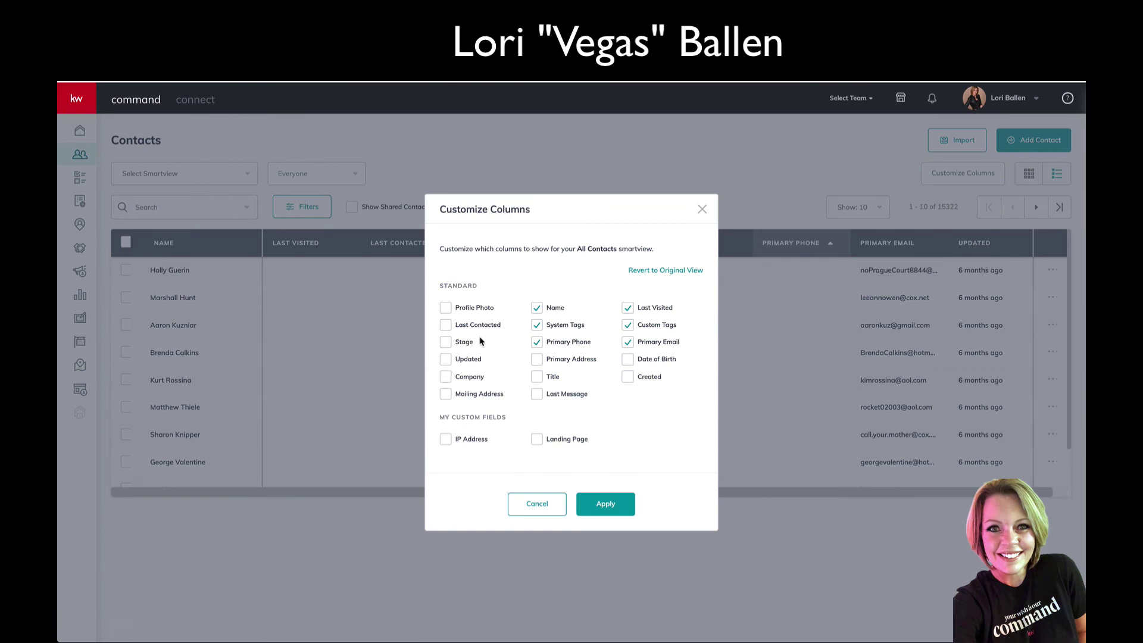
{"action": "left_click", "coordinate": [535, 327]}
{"action": "left_click", "coordinate": [536, 343]}
{"action": "left_click", "coordinate": [627, 308]}
{"action": "left_click", "coordinate": [627, 325]}
{"action": "left_click", "coordinate": [629, 343]}
{"action": "left_click", "coordinate": [628, 346]}
{"action": "left_click", "coordinate": [537, 360]}
{"action": "left_click", "coordinate": [614, 510]}
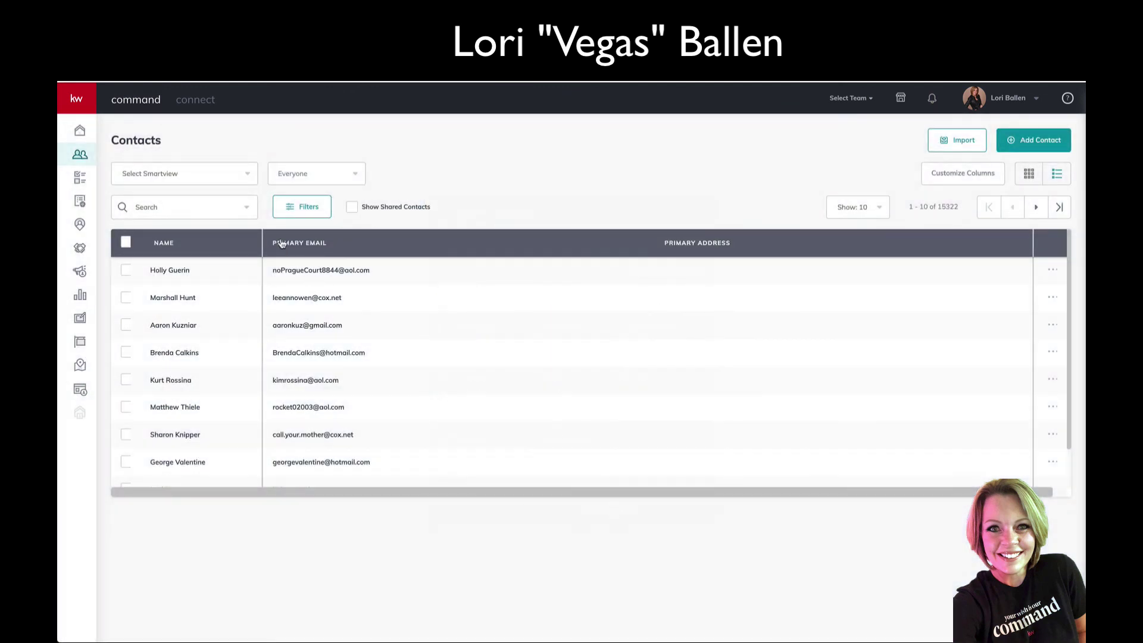
Step: Apply the filters with Has Neighborhoods set to No and sort by Primary Address
{"action": "left_click", "coordinate": [309, 212]}
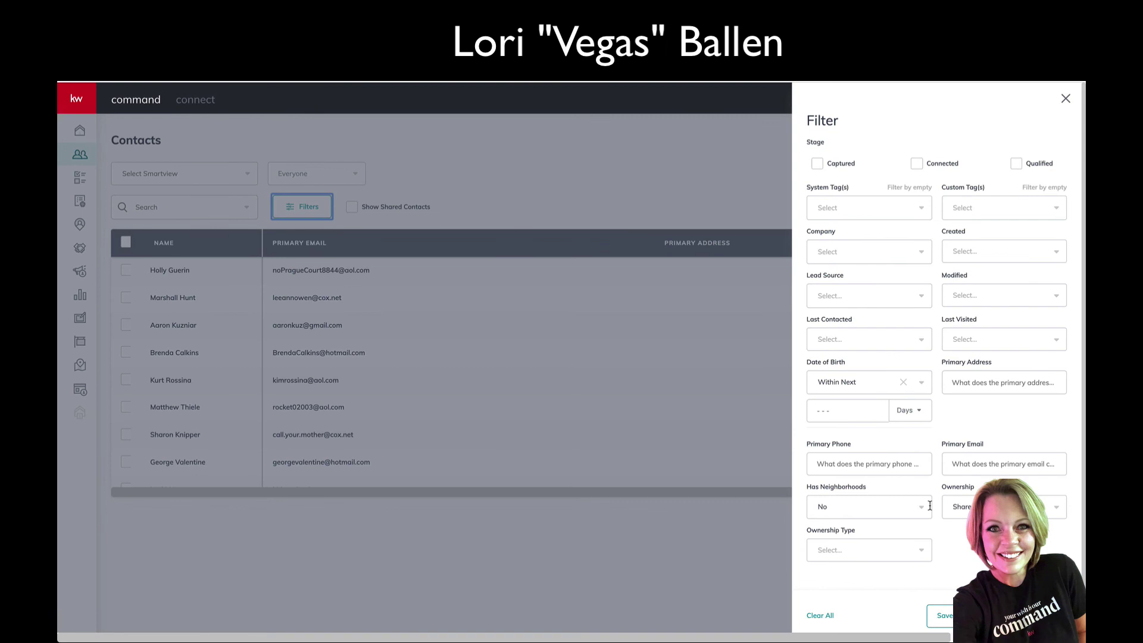
{"action": "left_click", "coordinate": [880, 510]}
{"action": "left_click", "coordinate": [863, 509]}
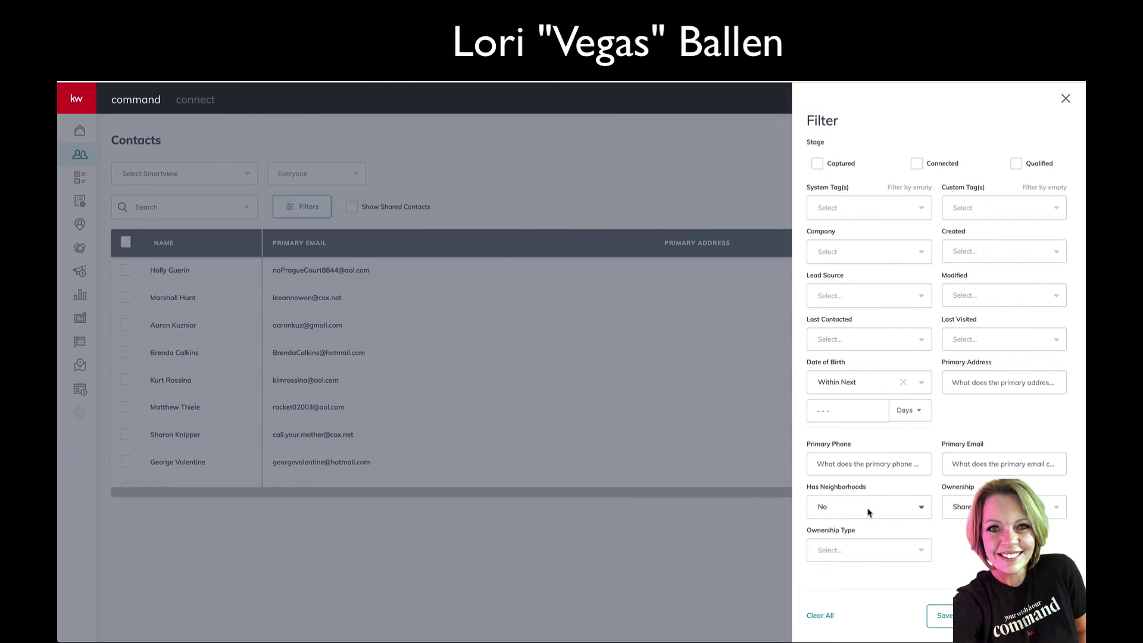
{"action": "left_click", "coordinate": [860, 512]}
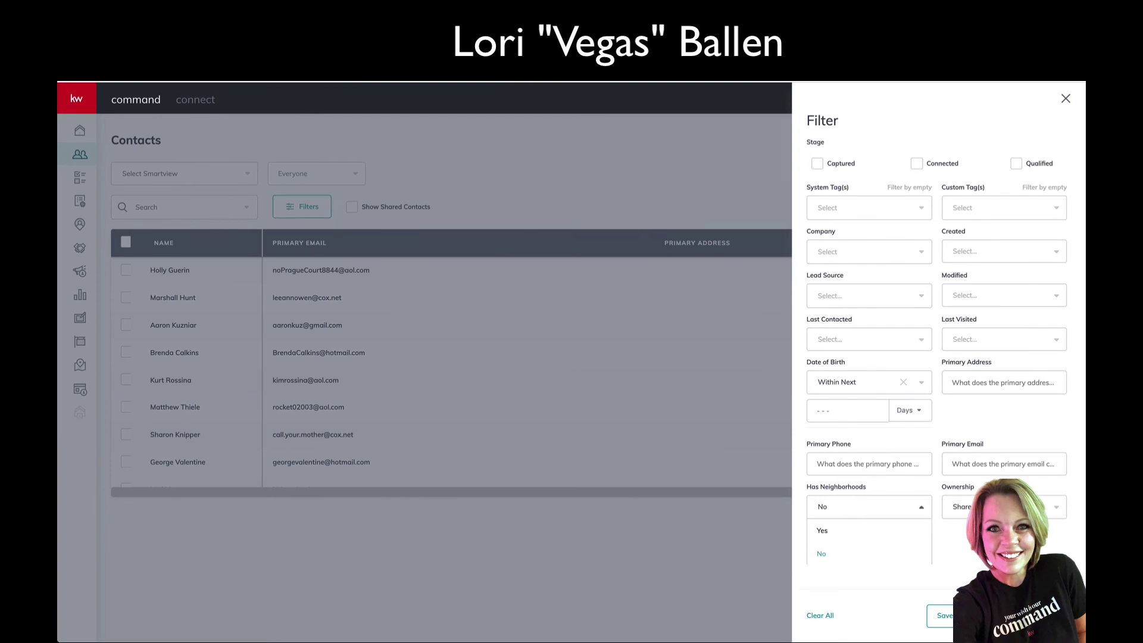
{"action": "left_click", "coordinate": [947, 566]}
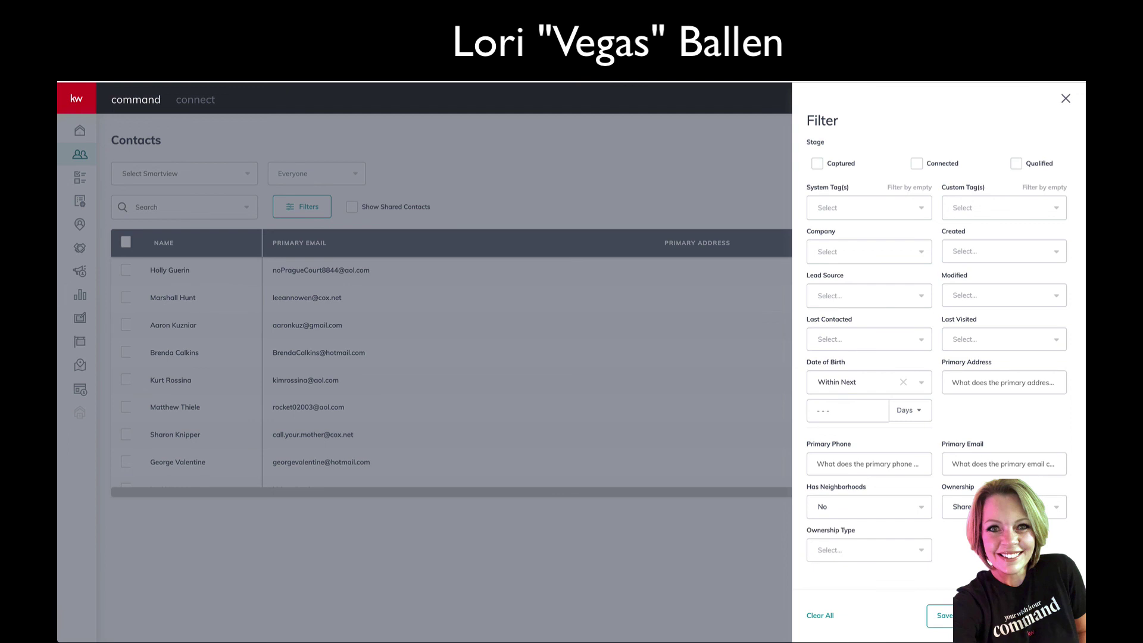
{"action": "left_click", "coordinate": [943, 615]}
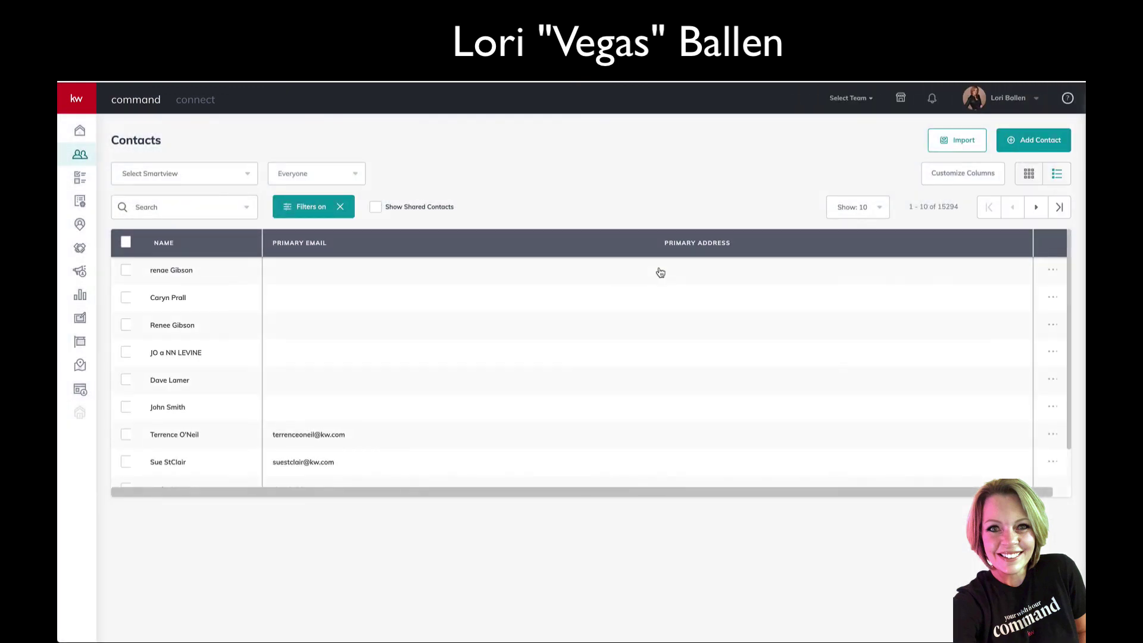
{"action": "left_click", "coordinate": [694, 249]}
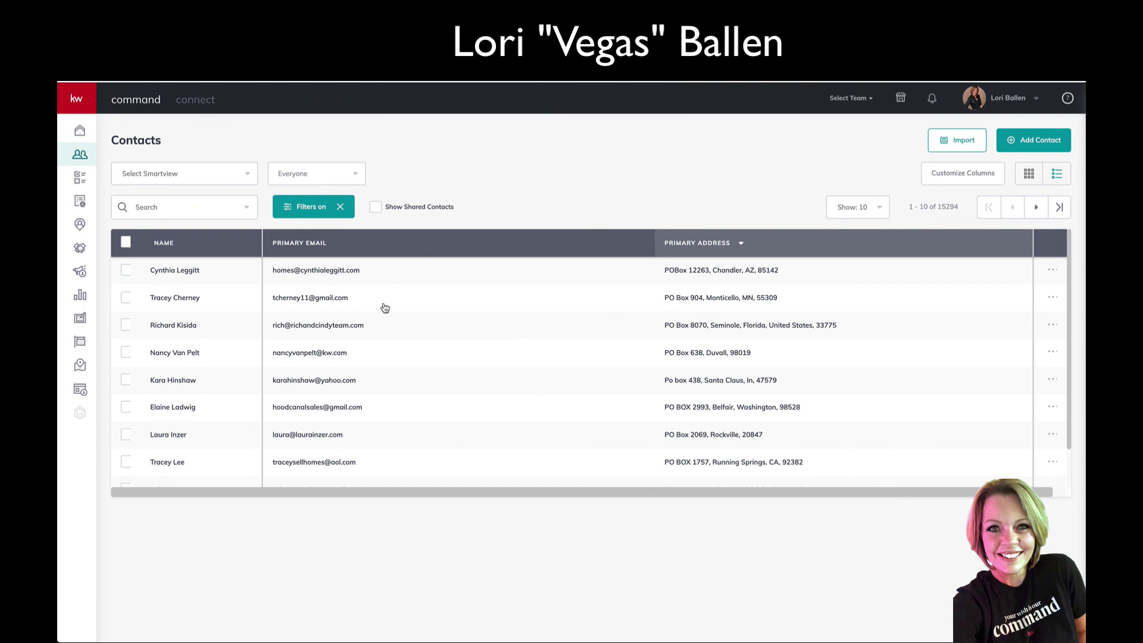
Step: Add System Tags and Custom Tags columns to the filtered contacts table and review it
{"action": "left_click", "coordinate": [345, 217]}
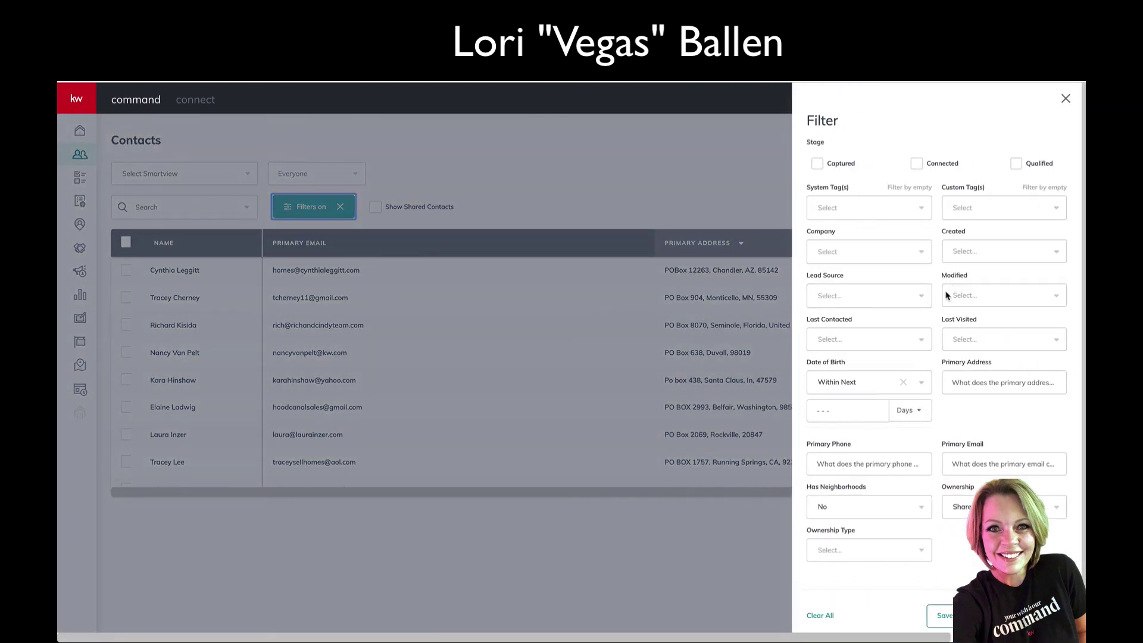
{"action": "left_click", "coordinate": [1065, 99]}
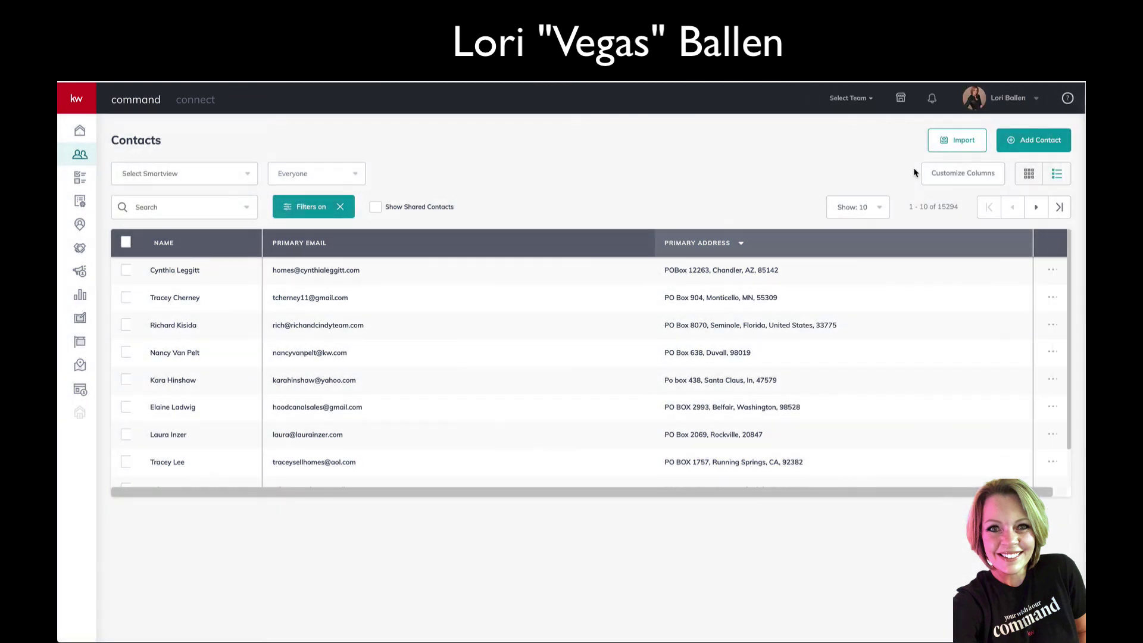
{"action": "left_click", "coordinate": [946, 174]}
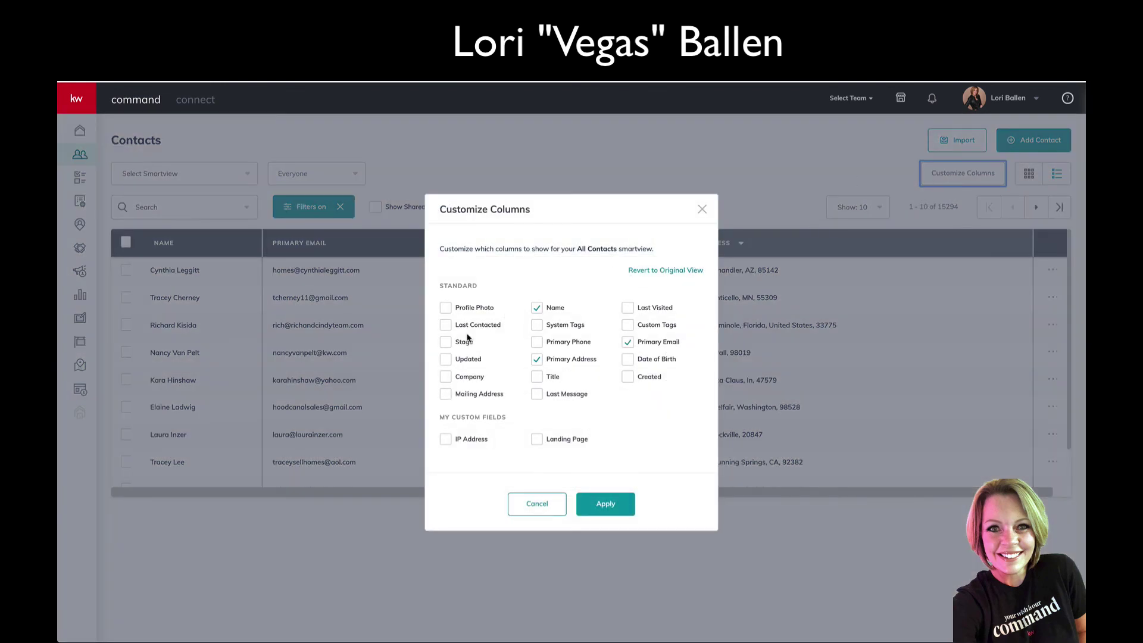
{"action": "left_click", "coordinate": [539, 328]}
{"action": "left_click", "coordinate": [627, 327]}
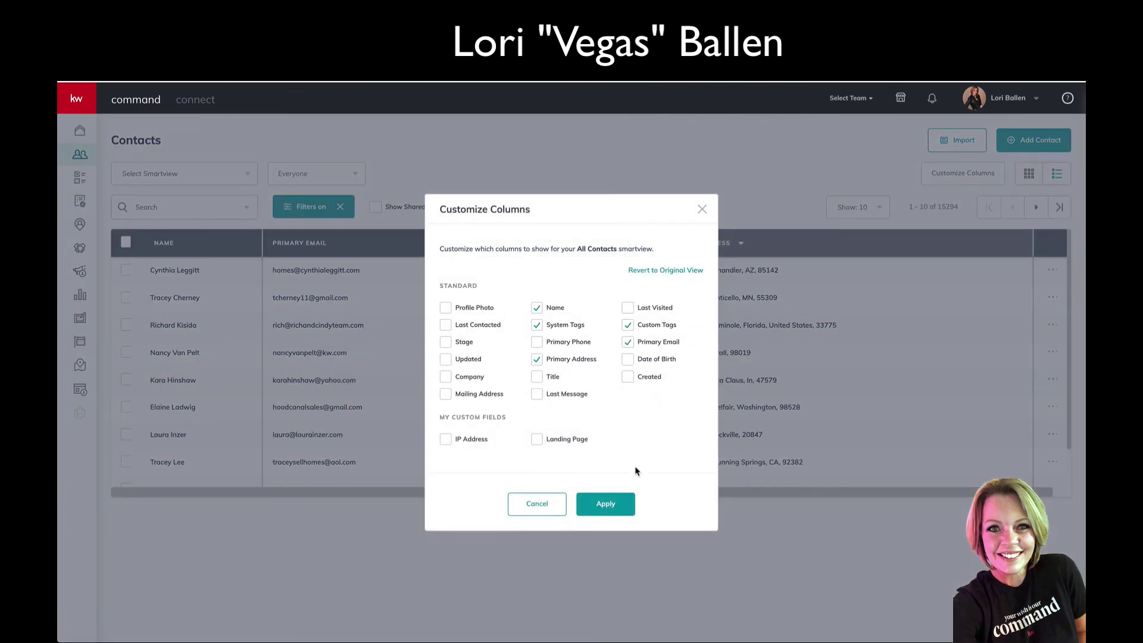
{"action": "left_click", "coordinate": [613, 505]}
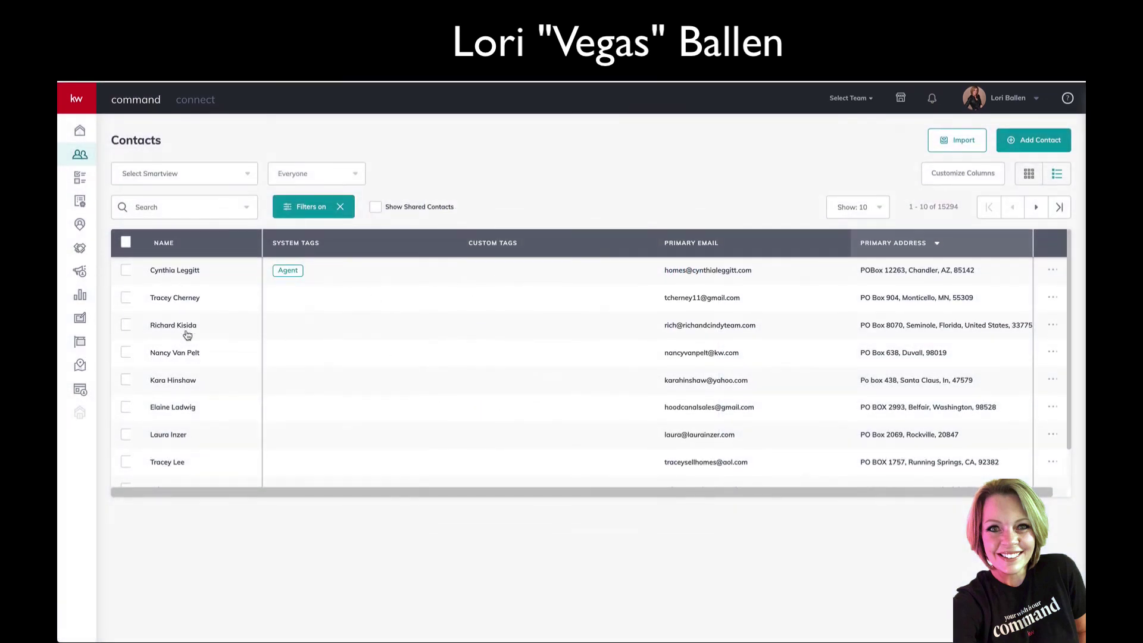
{"action": "scroll", "coordinate": [278, 408], "scroll_direction": "down", "scroll_amount": 1}
{"action": "scroll", "coordinate": [304, 400], "scroll_direction": "up", "scroll_amount": 1}
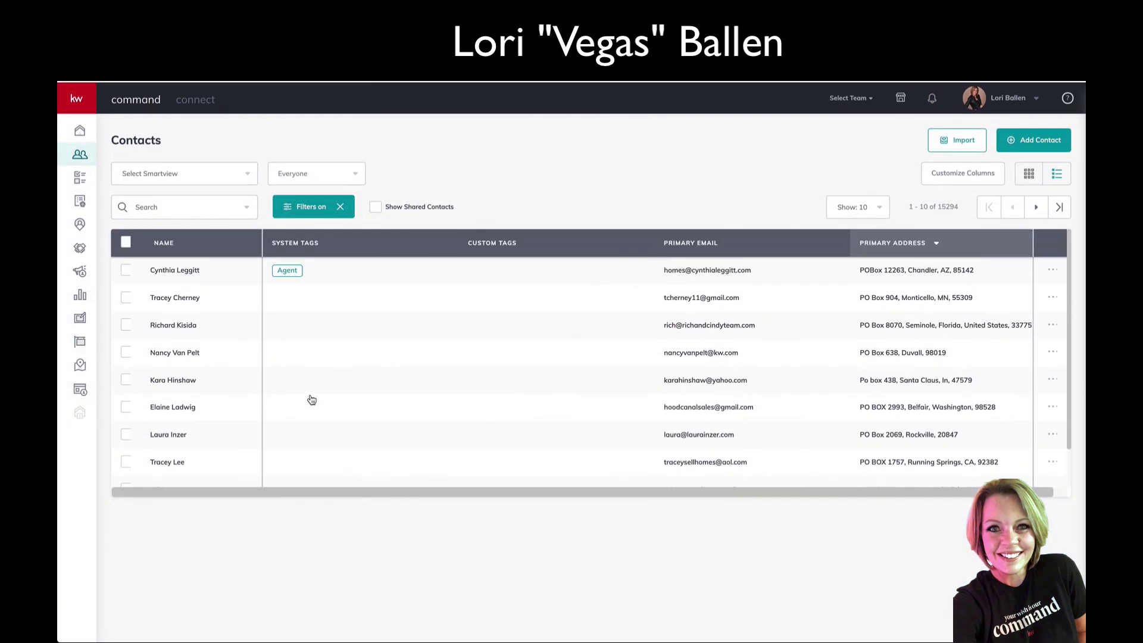
{"action": "scroll", "coordinate": [709, 396], "scroll_direction": "down", "scroll_amount": 1}
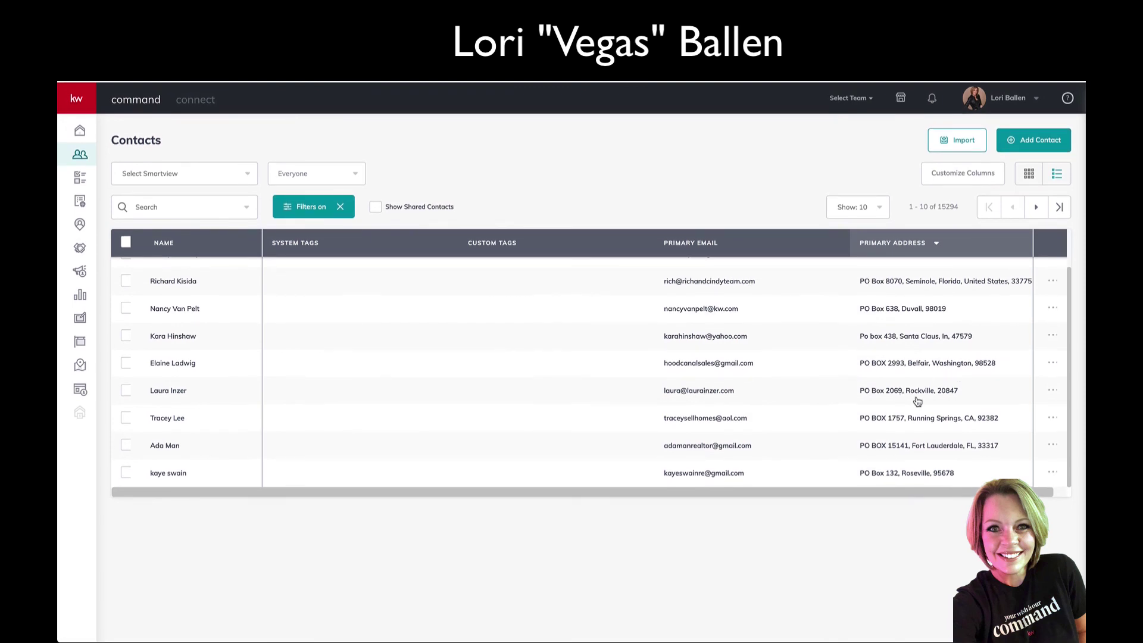
{"action": "scroll", "coordinate": [629, 286], "scroll_direction": "up", "scroll_amount": 1}
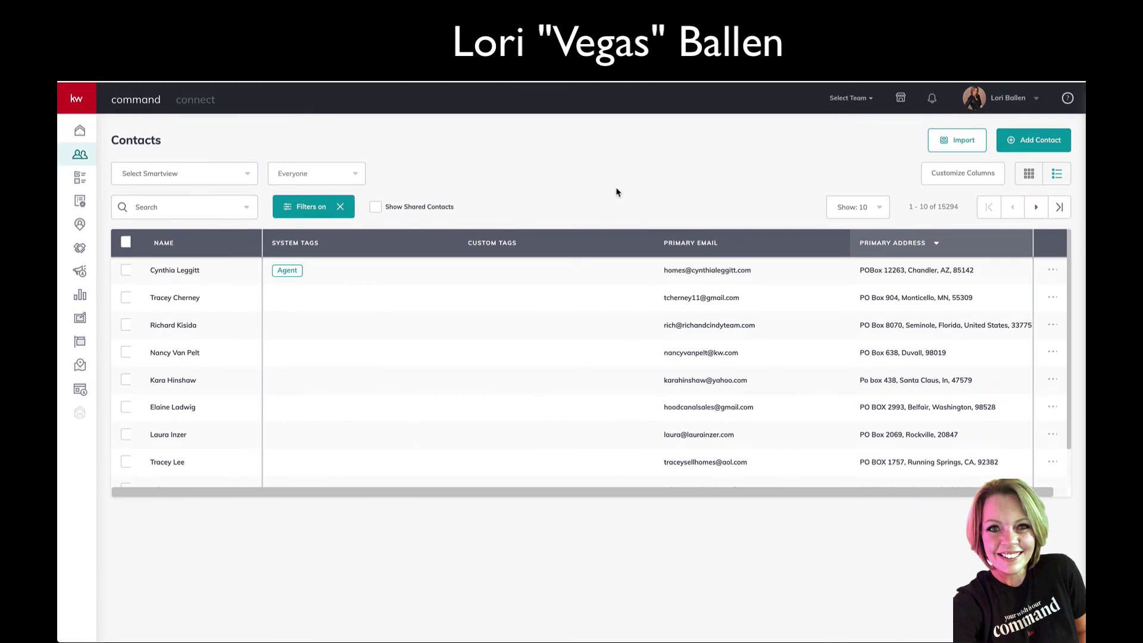